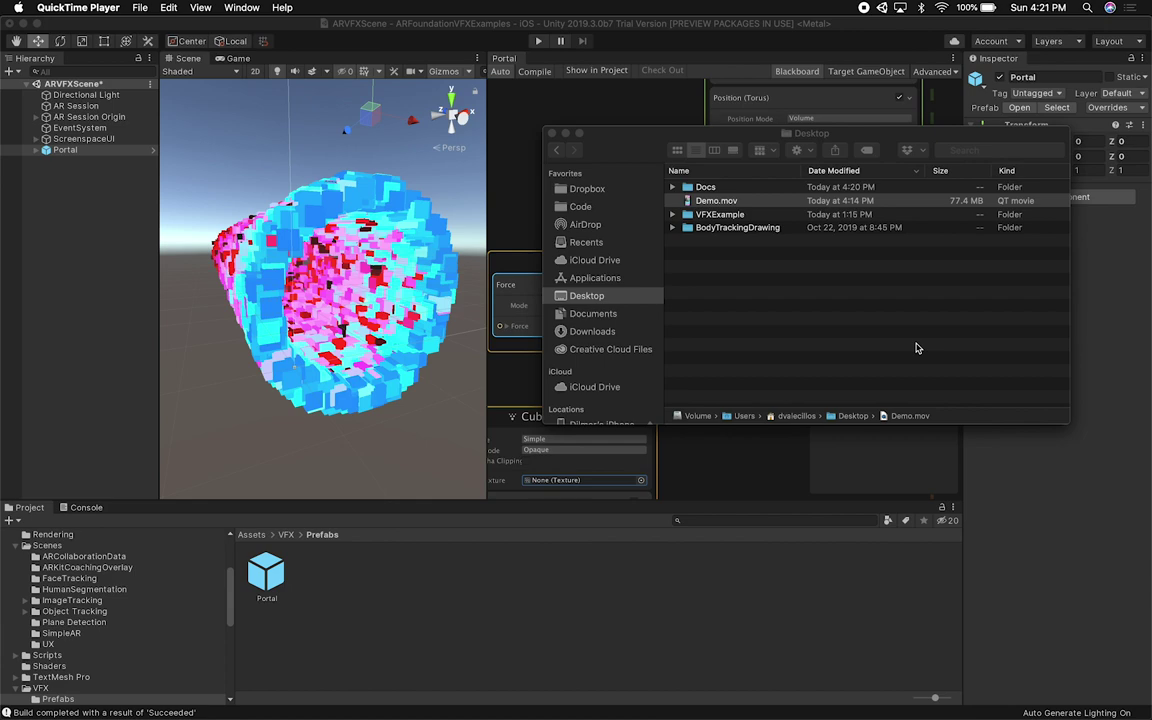
Switch to Unity and examine the Portal particle tunnel in the scene from outside, inside and its far end.
left_click(508, 33)
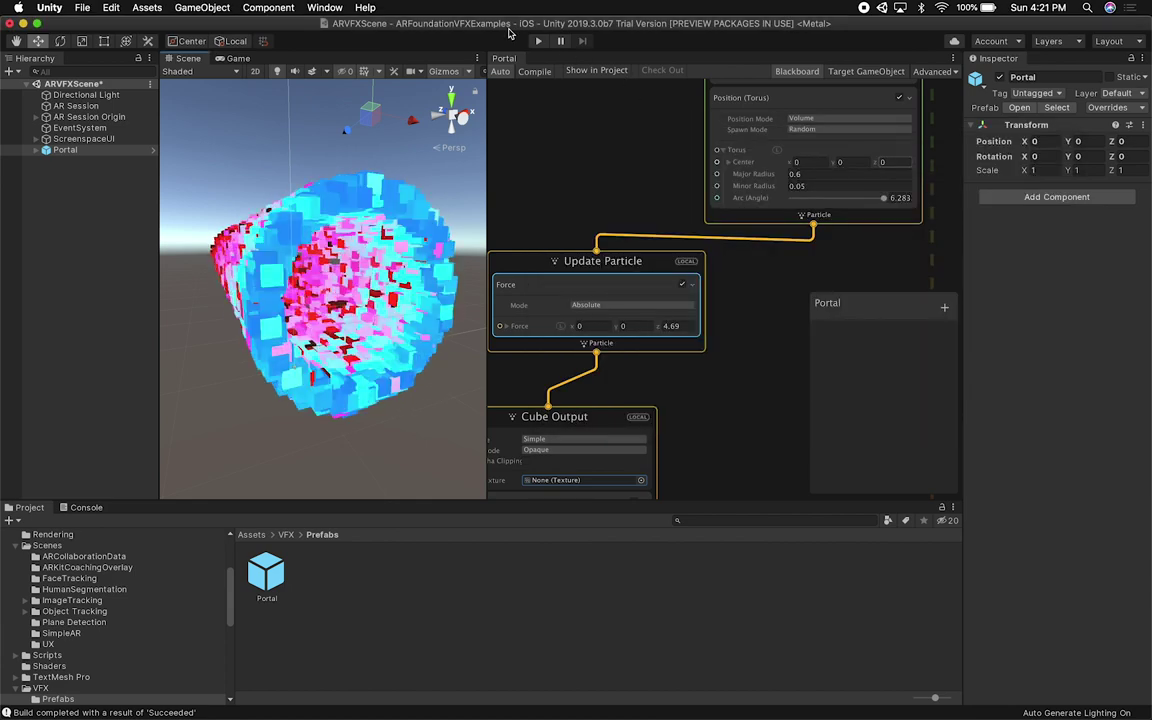
left_click_drag(420, 184, 385, 283, "alt")
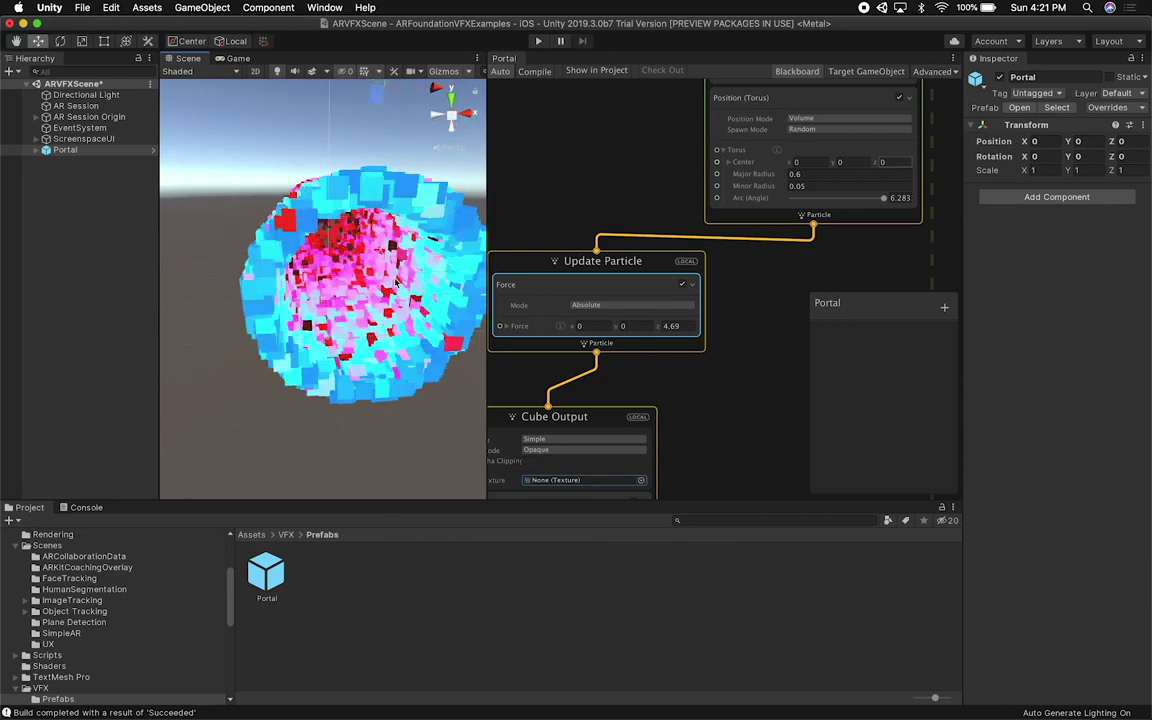
left_click_drag(395, 283, 359, 213, "alt")
scroll(357, 260, "up", 10)
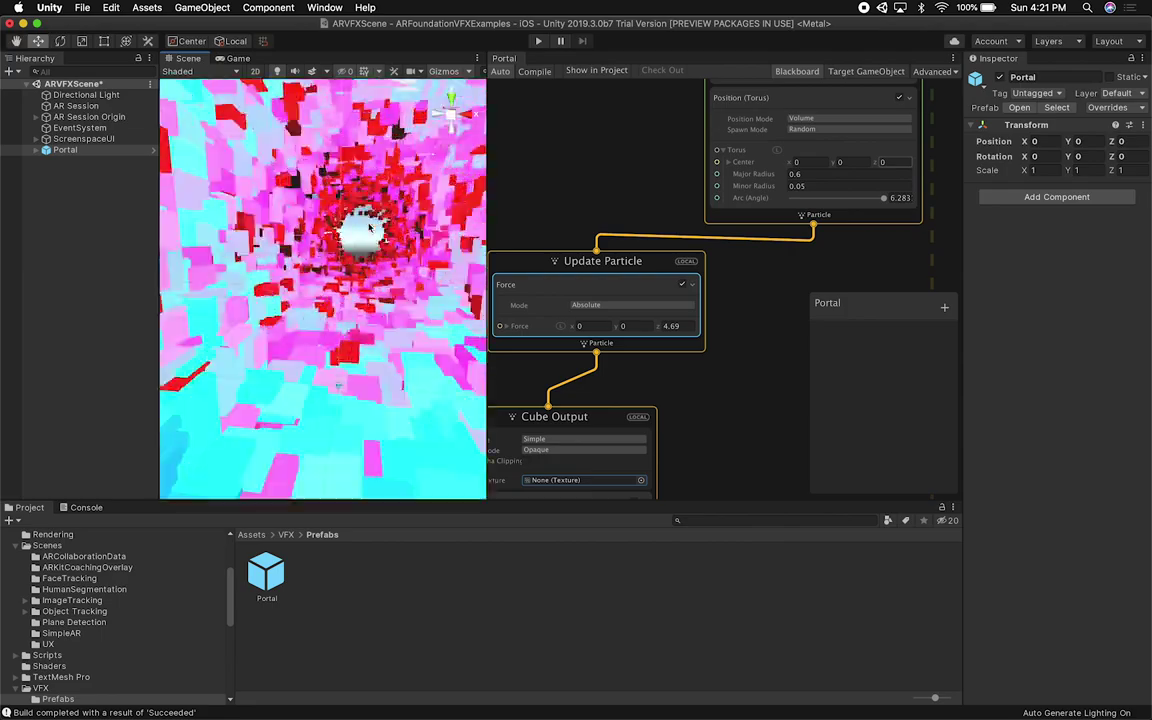
scroll(357, 266, "down", 10)
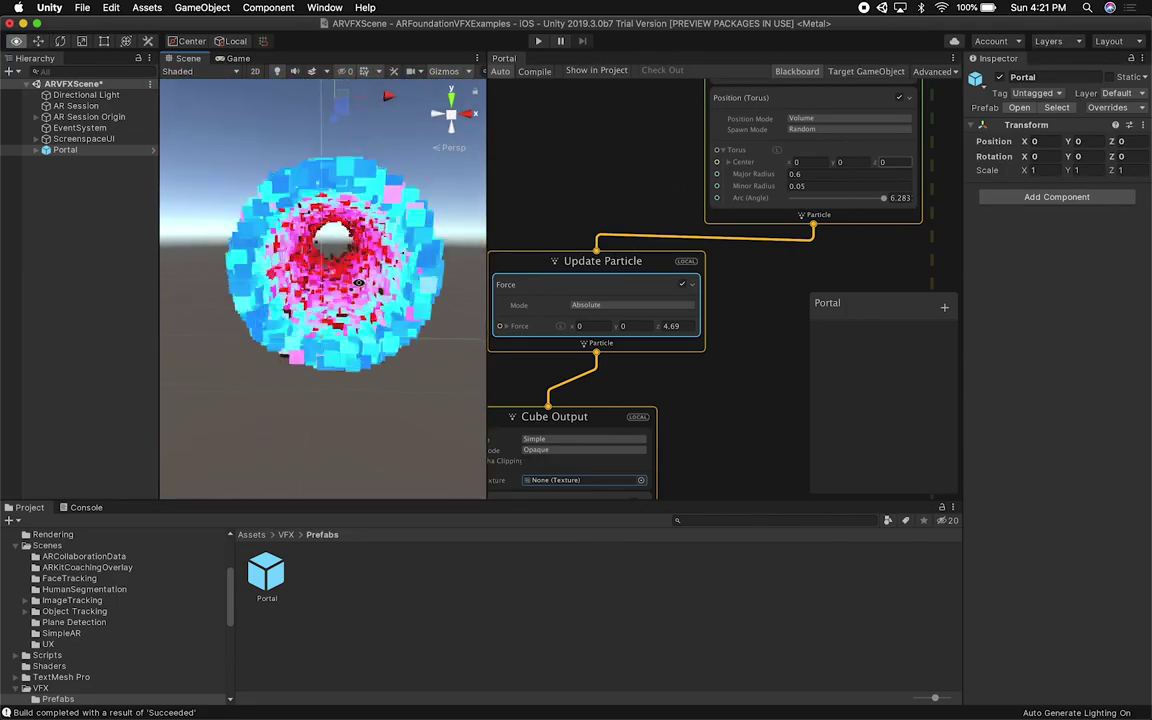
left_click_drag(357, 264, 366, 296, "alt")
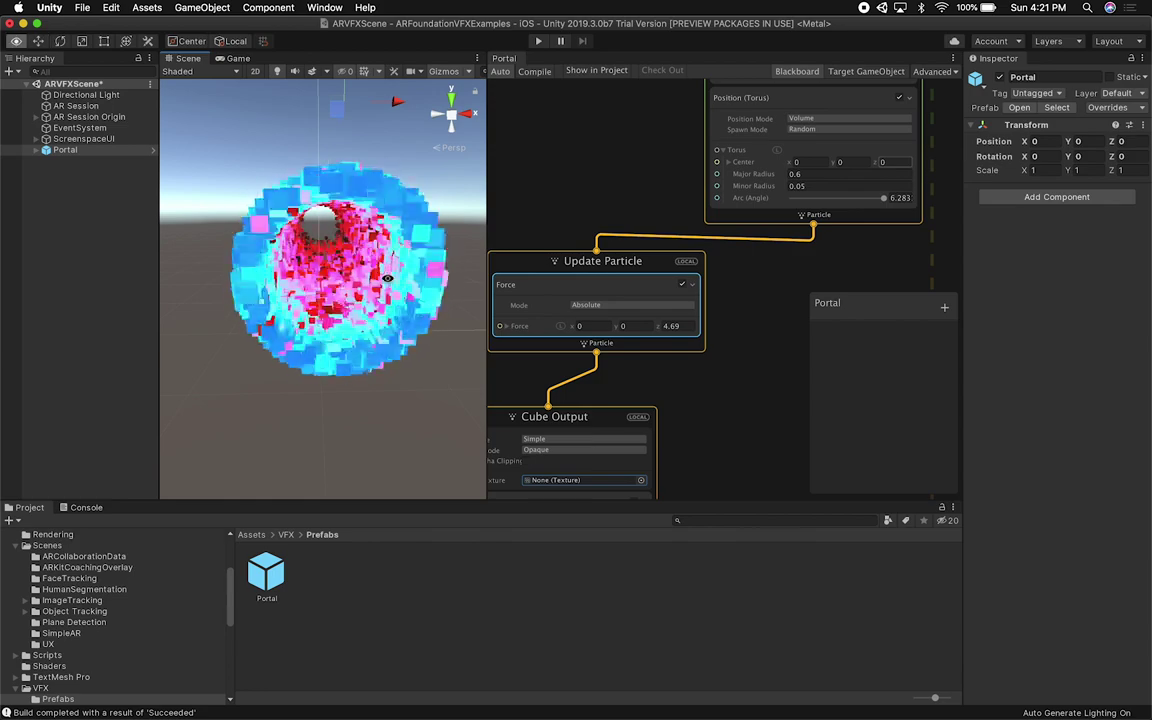
left_click_drag(378, 288, 271, 302, "alt")
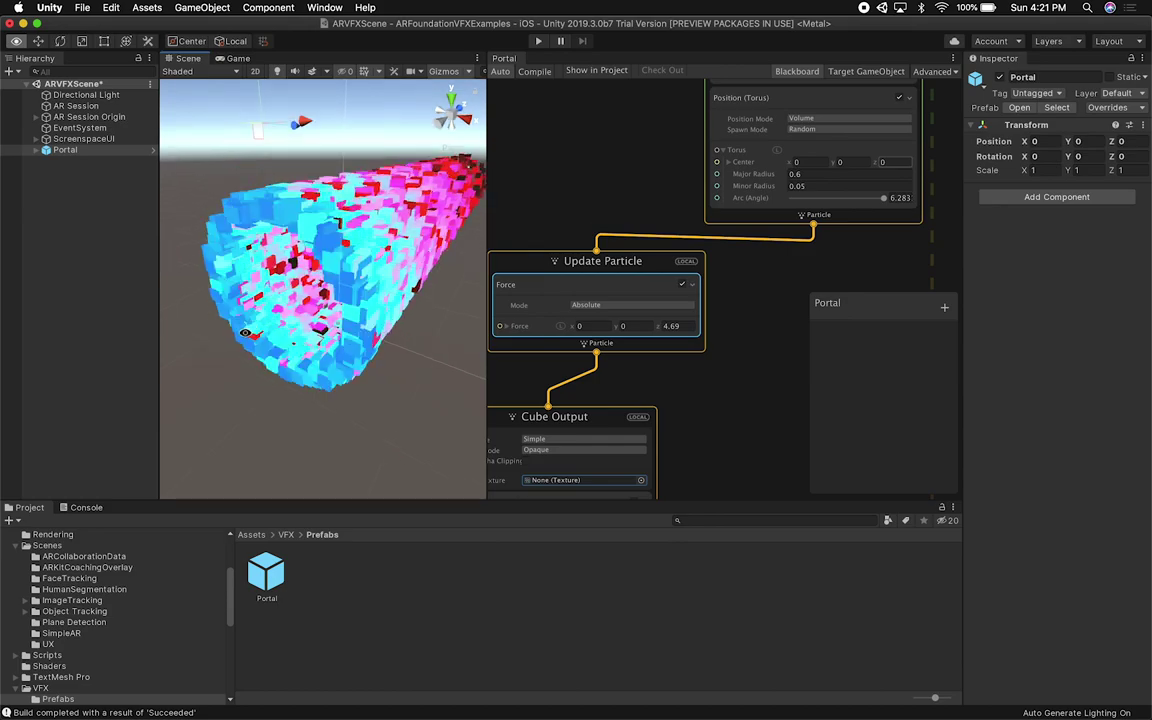
left_click_drag(445, 341, 431, 277, "alt")
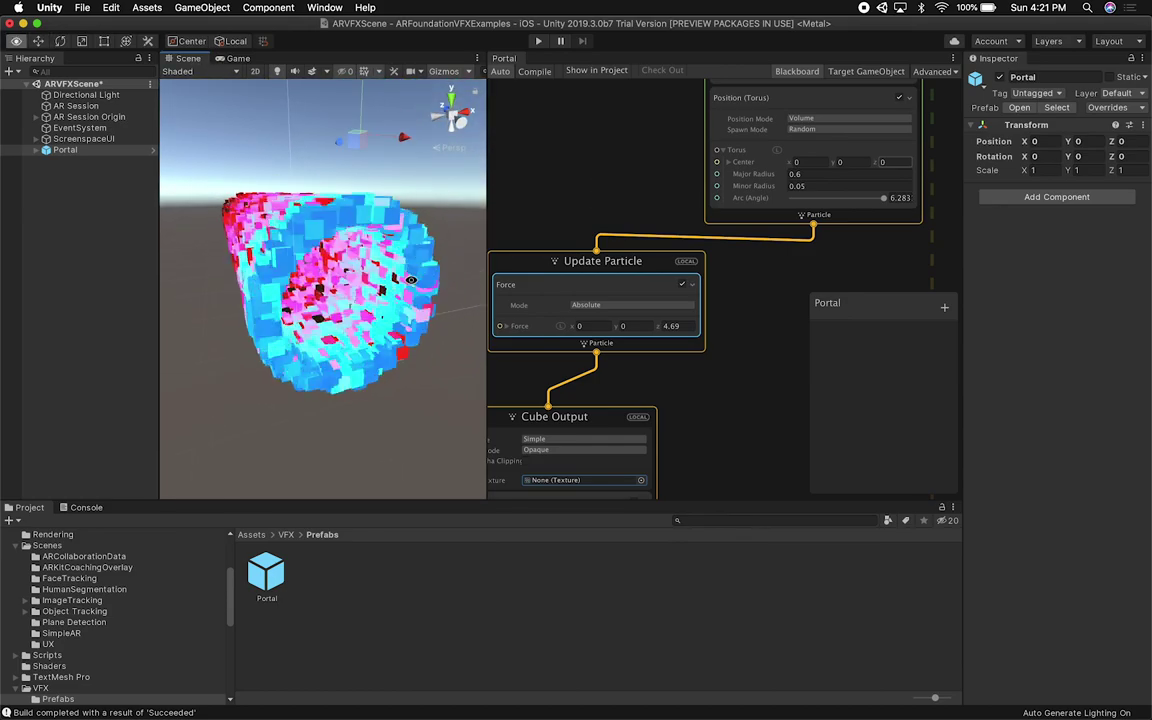
scroll(412, 283, "up", 5)
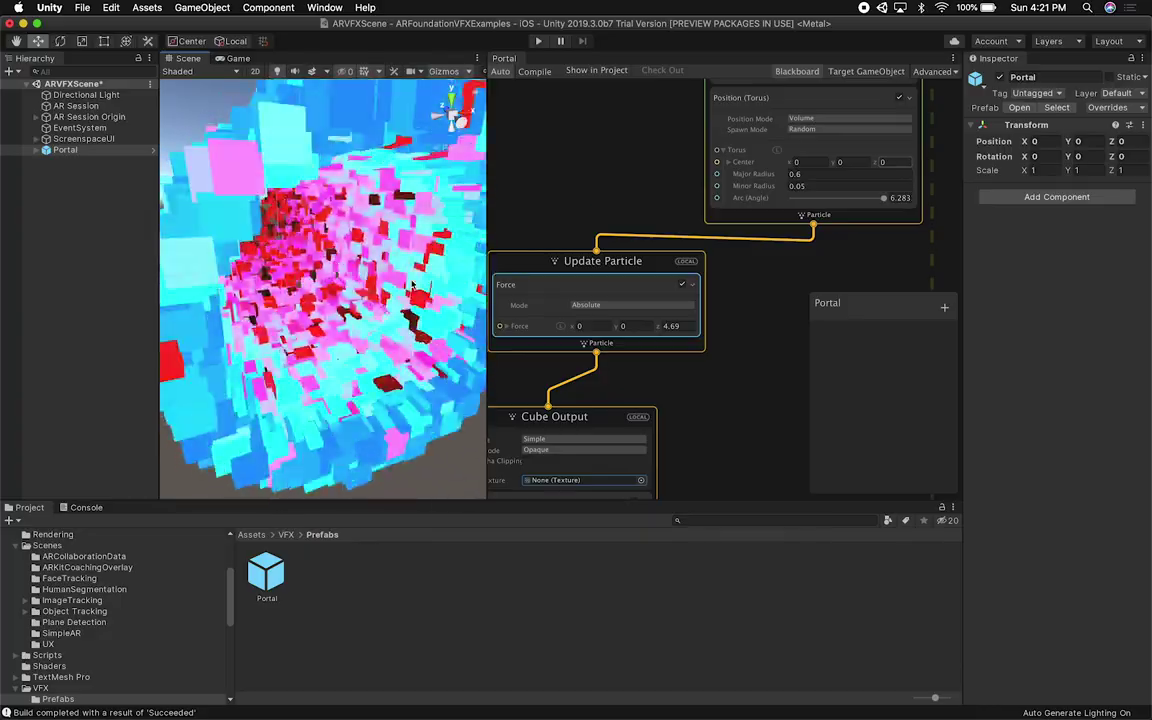
left_click_drag(410, 279, 346, 273, "alt")
scroll(350, 264, "up", 5)
scroll(357, 265, "up", 8)
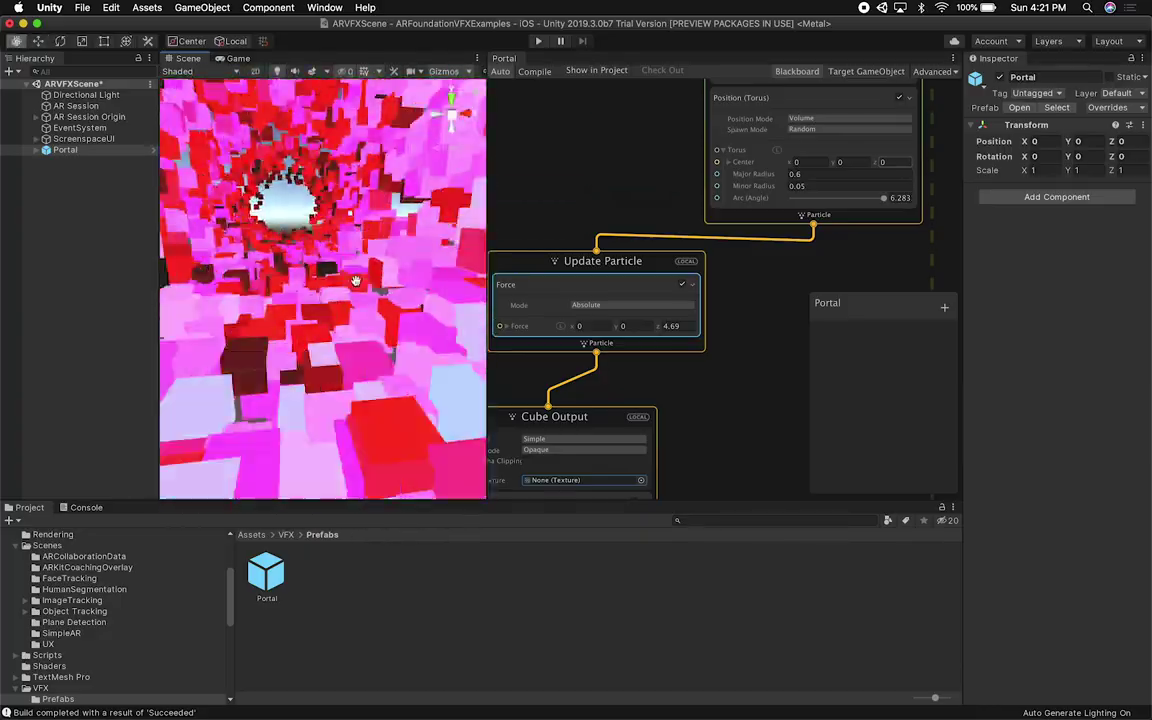
scroll(370, 317, "down", 5)
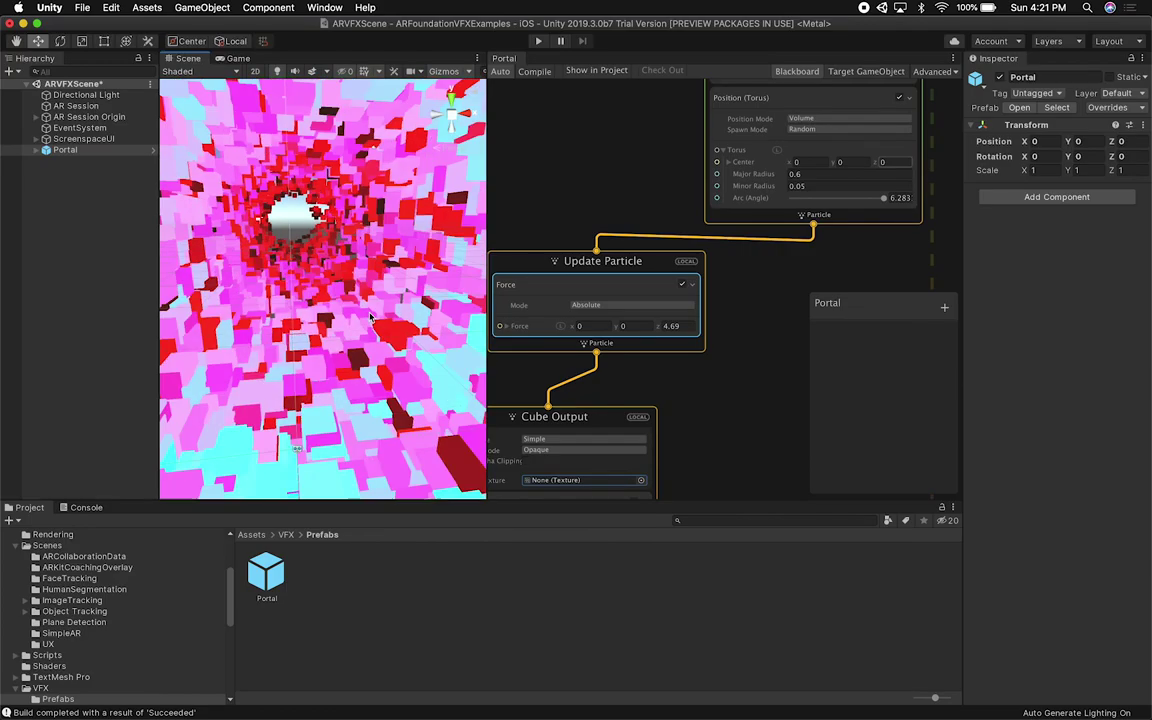
left_click_drag(370, 317, 363, 287, "alt")
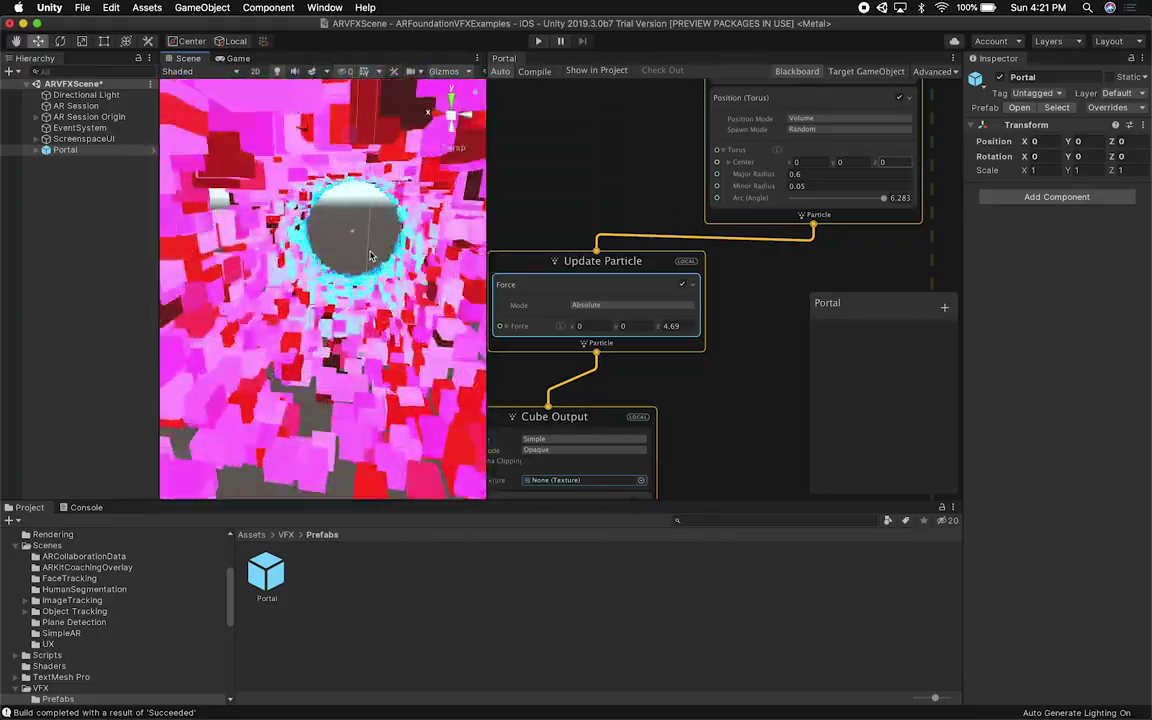
left_click_drag(407, 360, 292, 320, "alt")
scroll(292, 320, "down", 5)
Switch to Finder, preview Demo.mov from the Desktop folder, close the preview and return to Unity.
key("super+Tab")
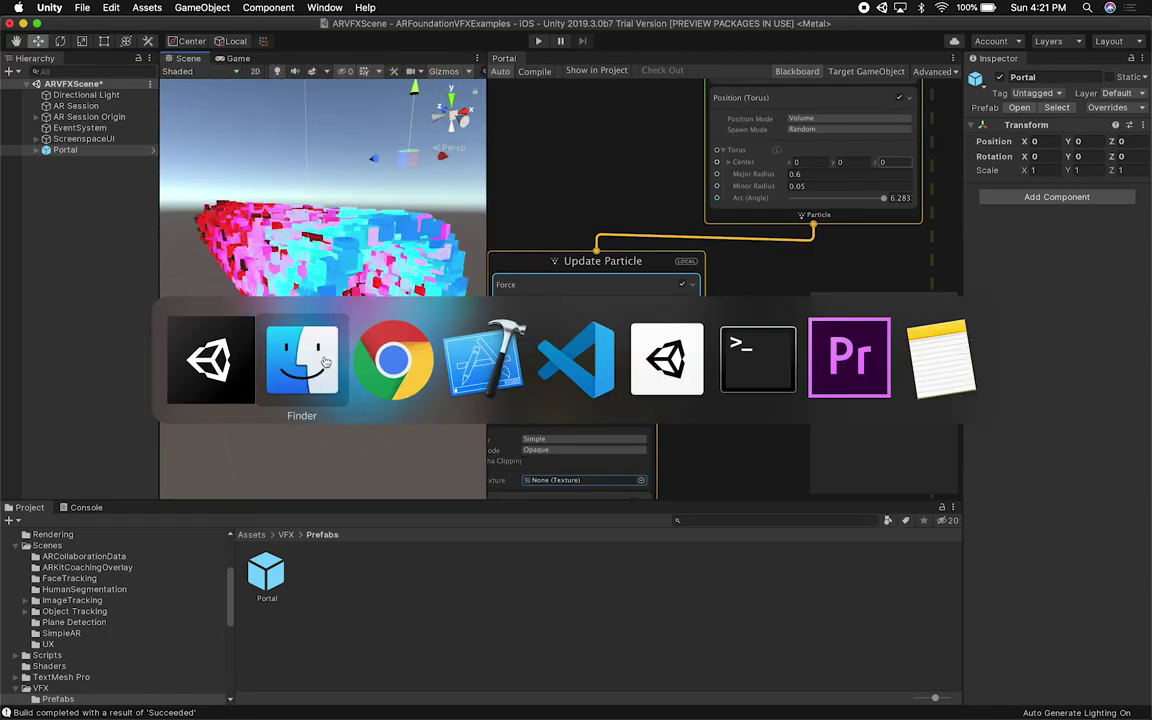
left_click(325, 362)
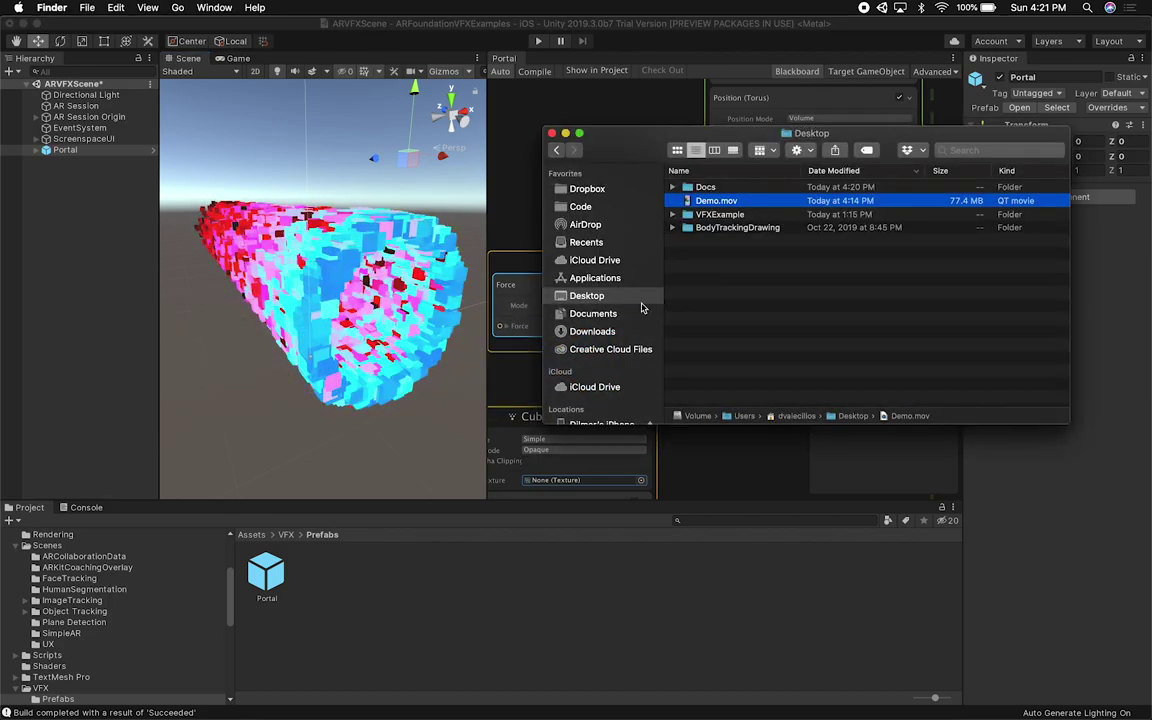
key("space")
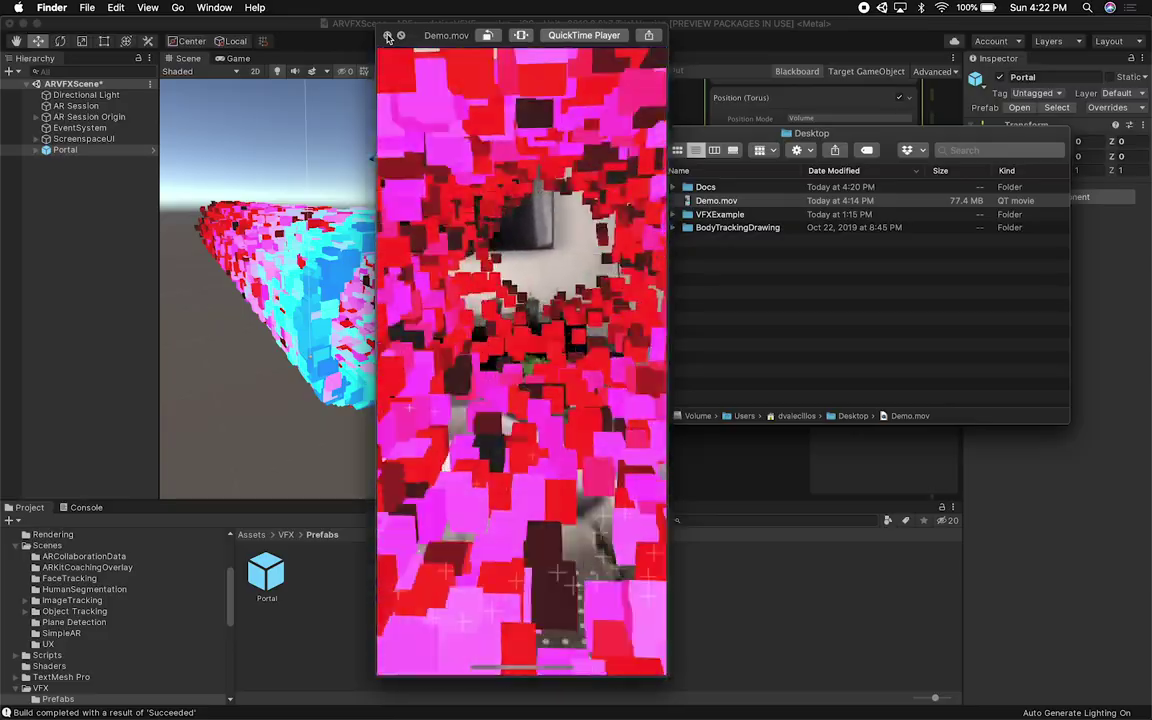
left_click(388, 36)
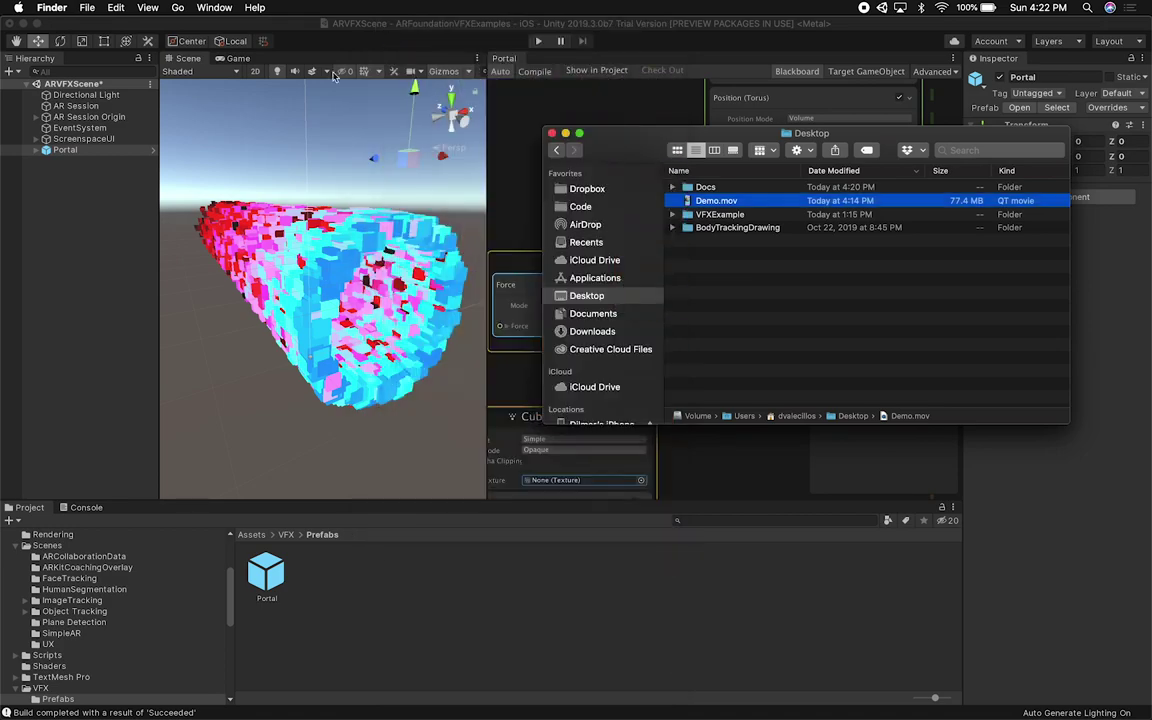
left_click(465, 31)
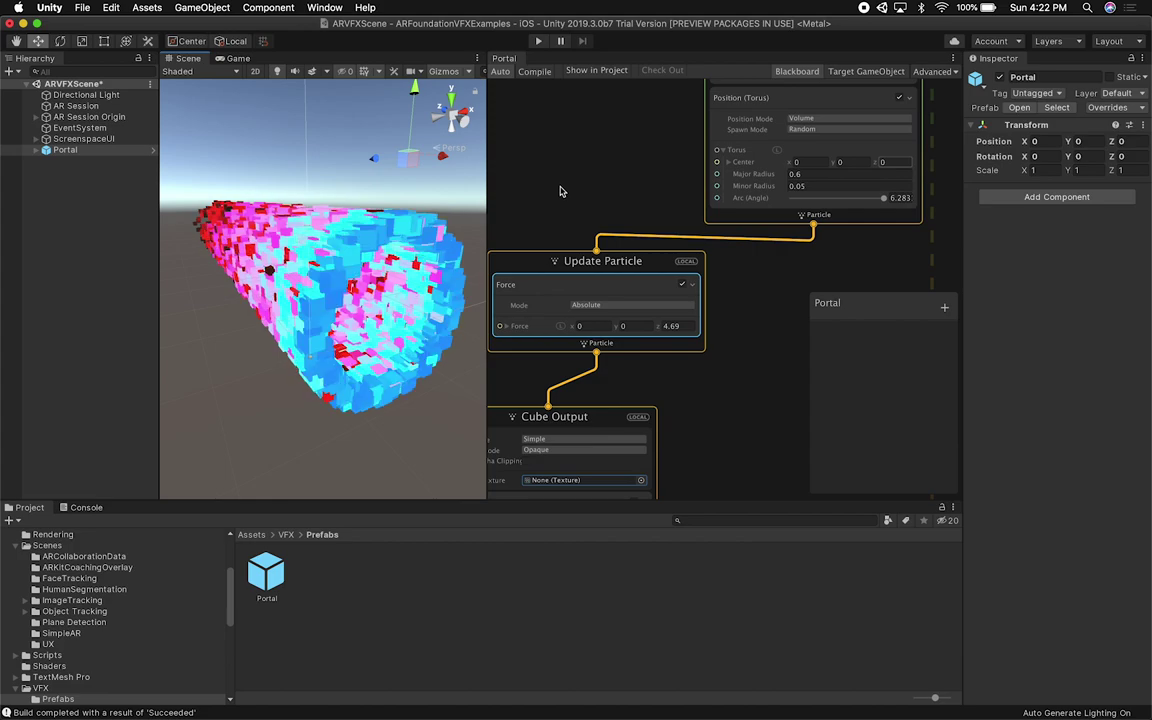
Bring the Spawn context into view in the Portal graph and widen the graph area by narrowing the Scene view.
middle_click_drag(575, 184, 612, 301)
mouse_move(581, 225)
middle_mouse_down()
mouse_move(579, 291)
mouse_move(569, 292)
middle_mouse_up()
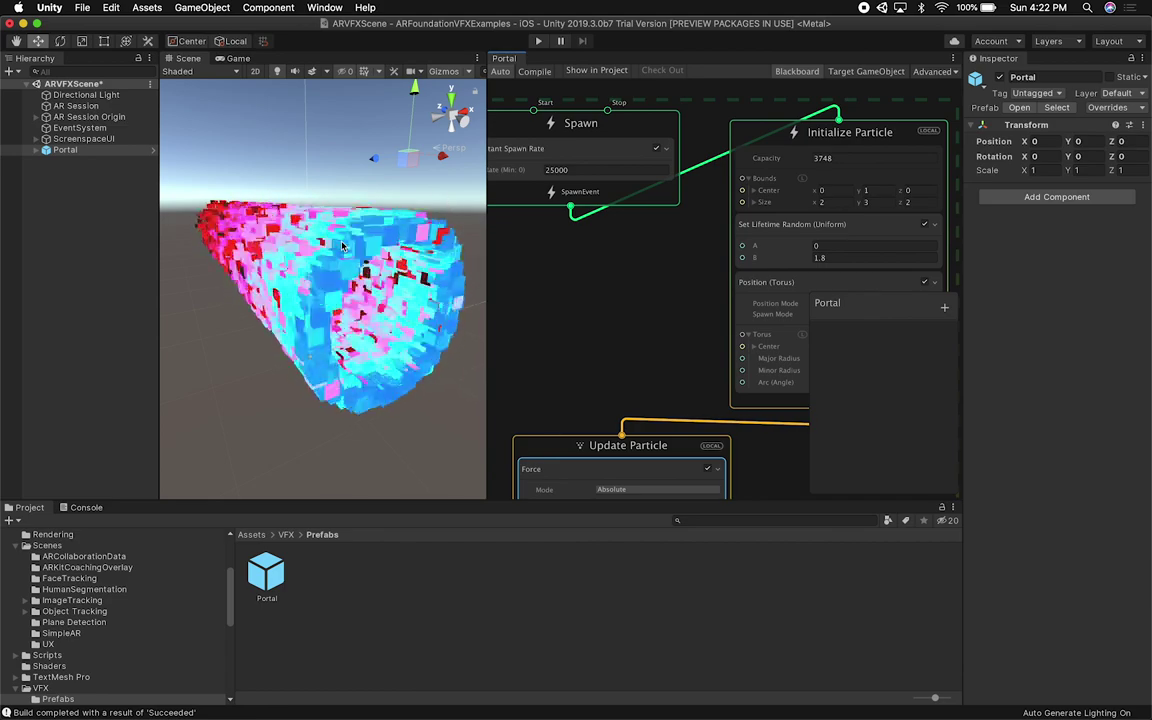
left_click_drag(342, 246, 260, 204, "alt")
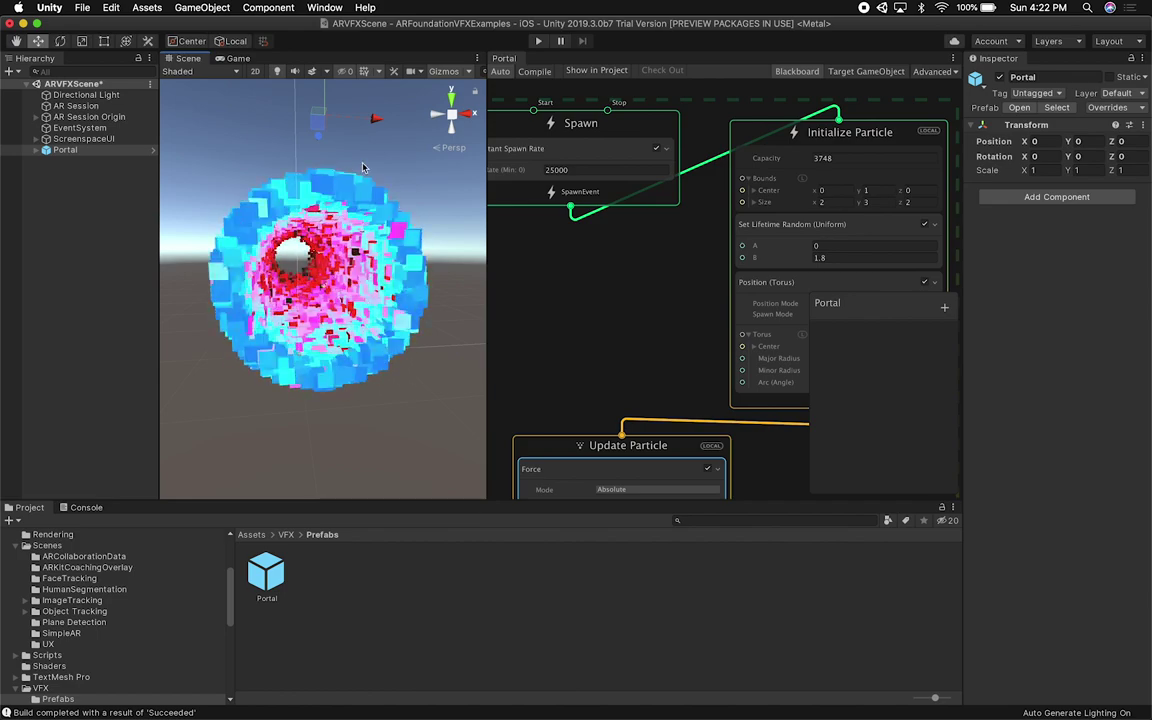
left_click_drag(266, 213, 187, 308, "alt")
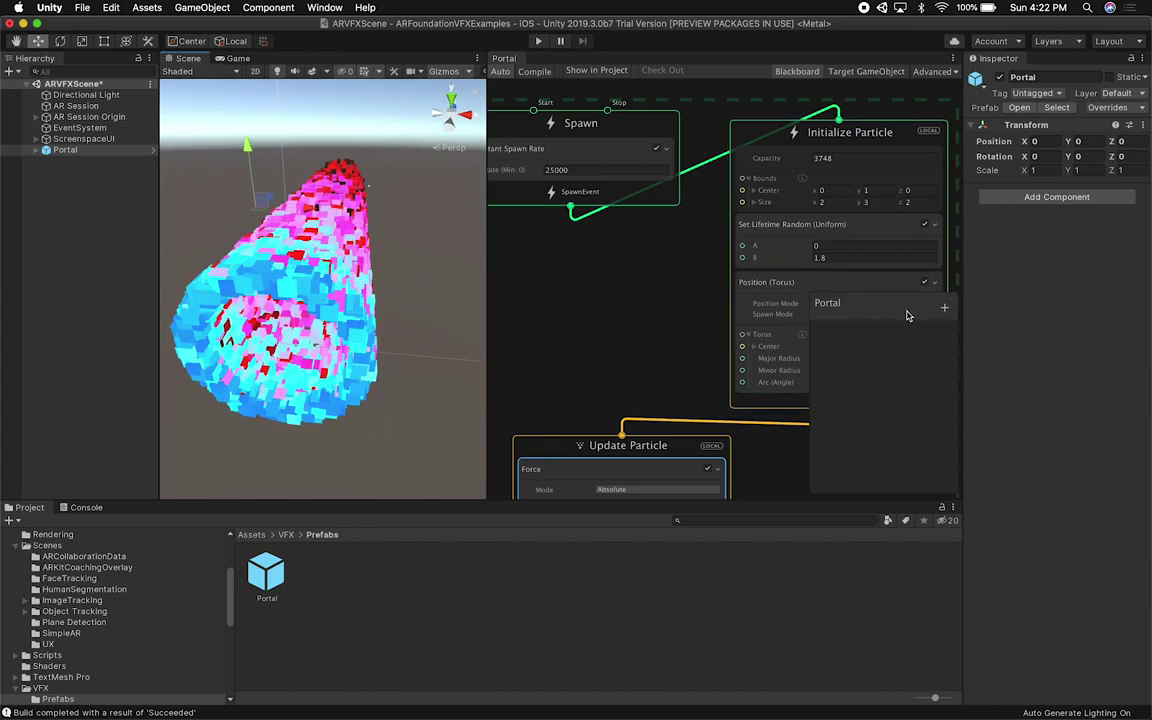
left_click_drag(635, 287, 686, 327, "alt")
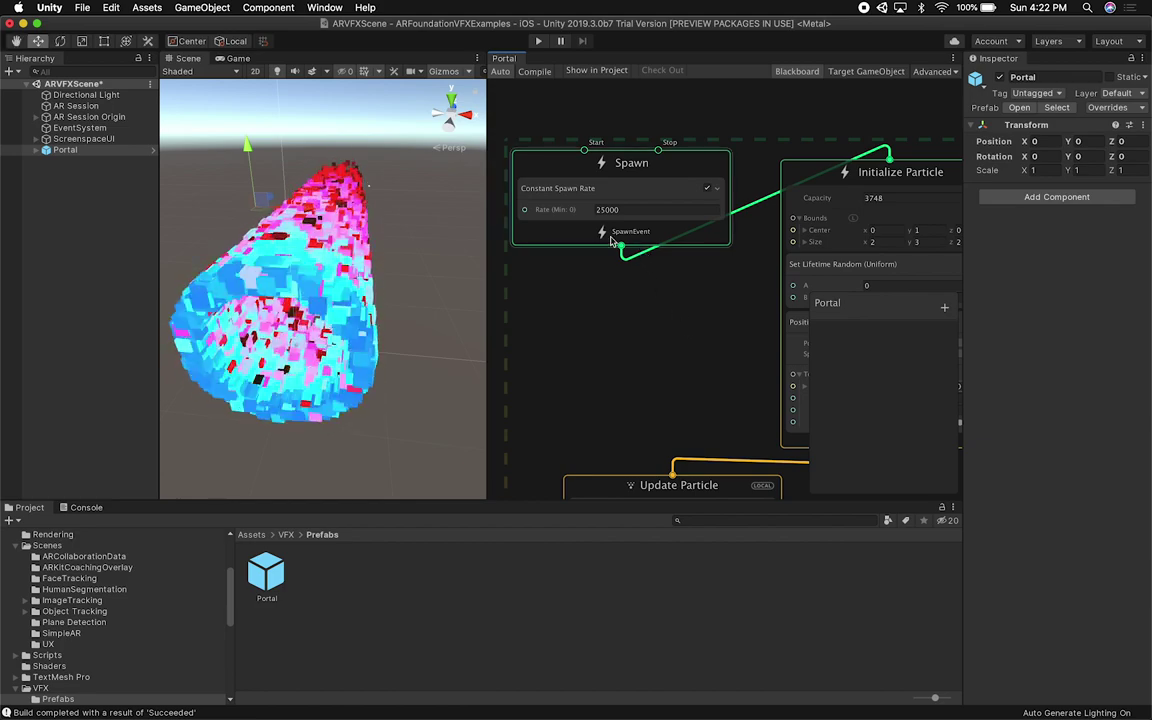
left_click_drag(485, 248, 423, 248)
Try a constant spawn rate of 10 in the Spawn context and restore the rate to 25000.
left_click_drag(302, 256, 405, 178, "alt")
left_click(570, 209)
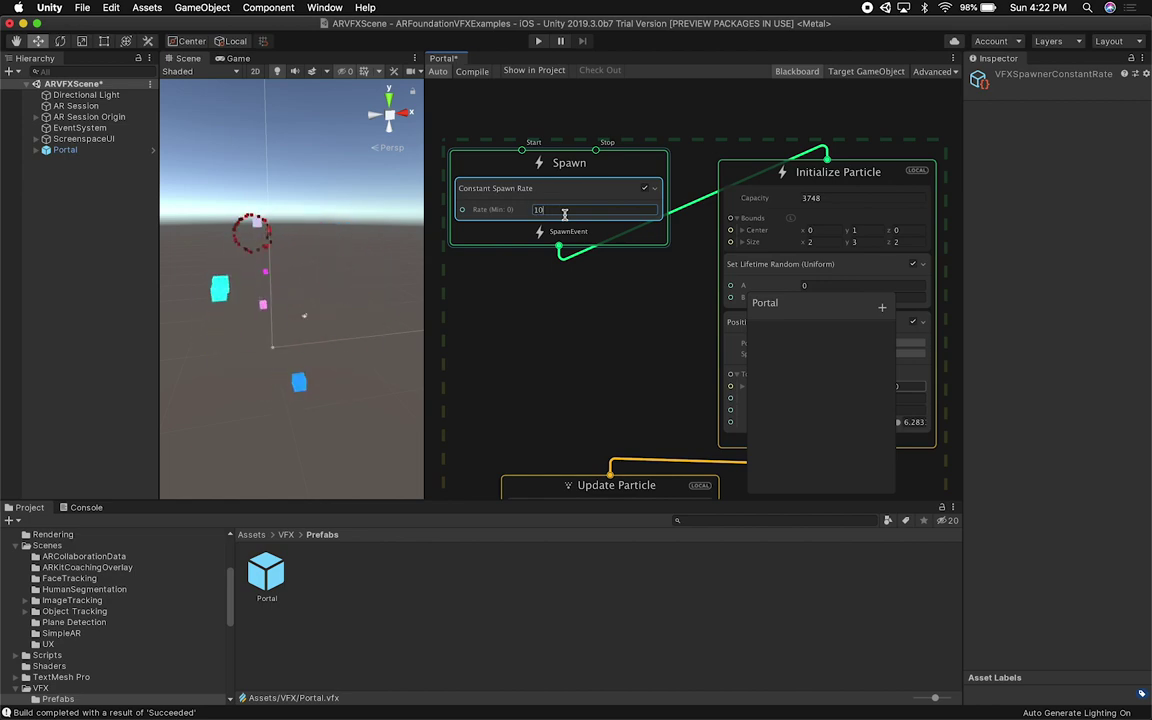
left_click_drag(310, 230, 460, 268, "alt")
left_click(582, 210)
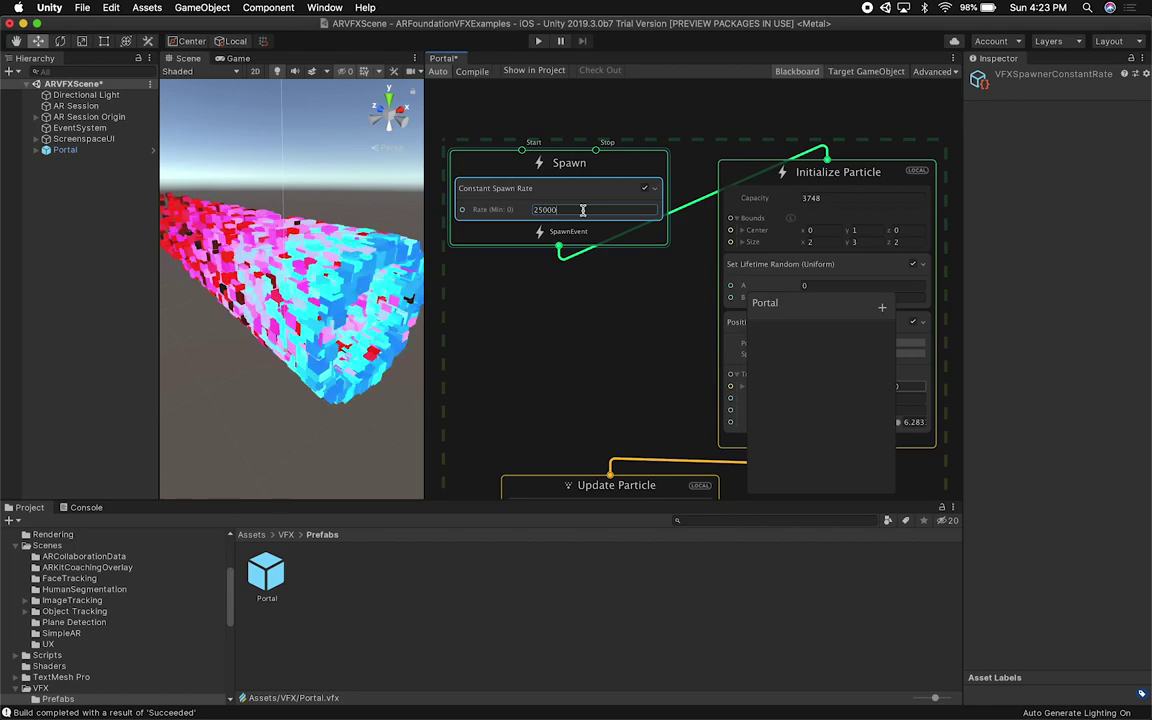
left_click_drag(402, 284, 305, 317, "alt")
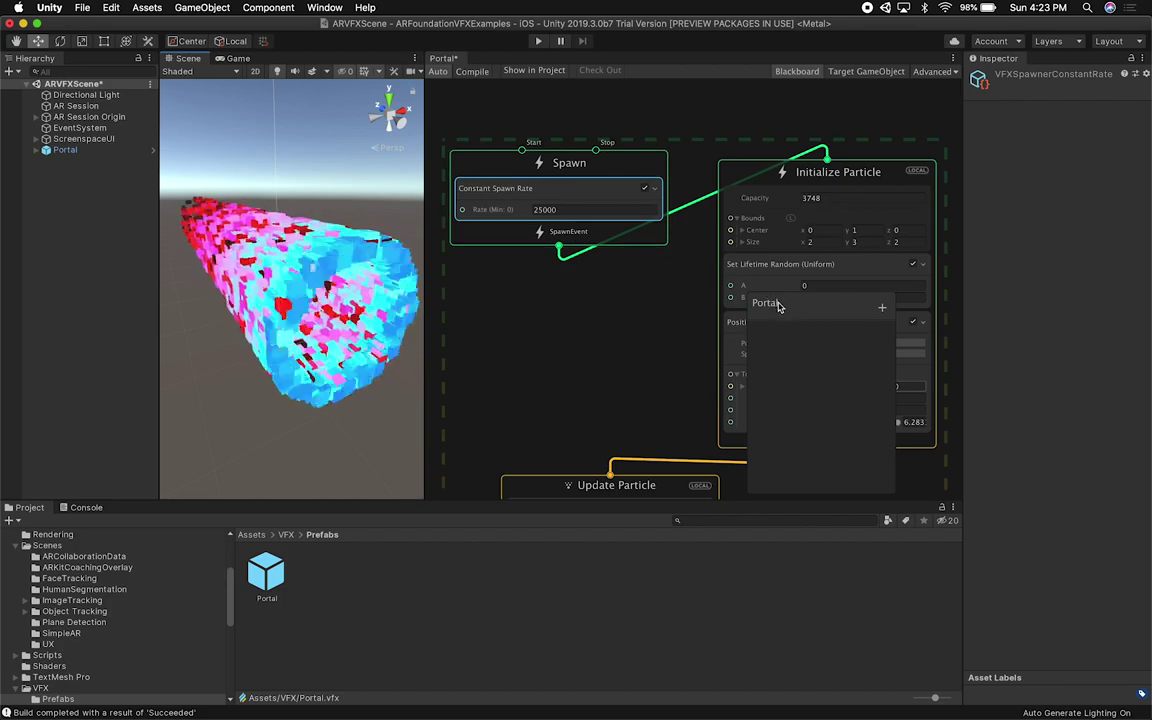
Move the Portal blackboard clear of the Initialize Particle context so its settings are readable.
left_click_drag(778, 307, 830, 422)
left_click_drag(658, 381, 531, 326, "alt")
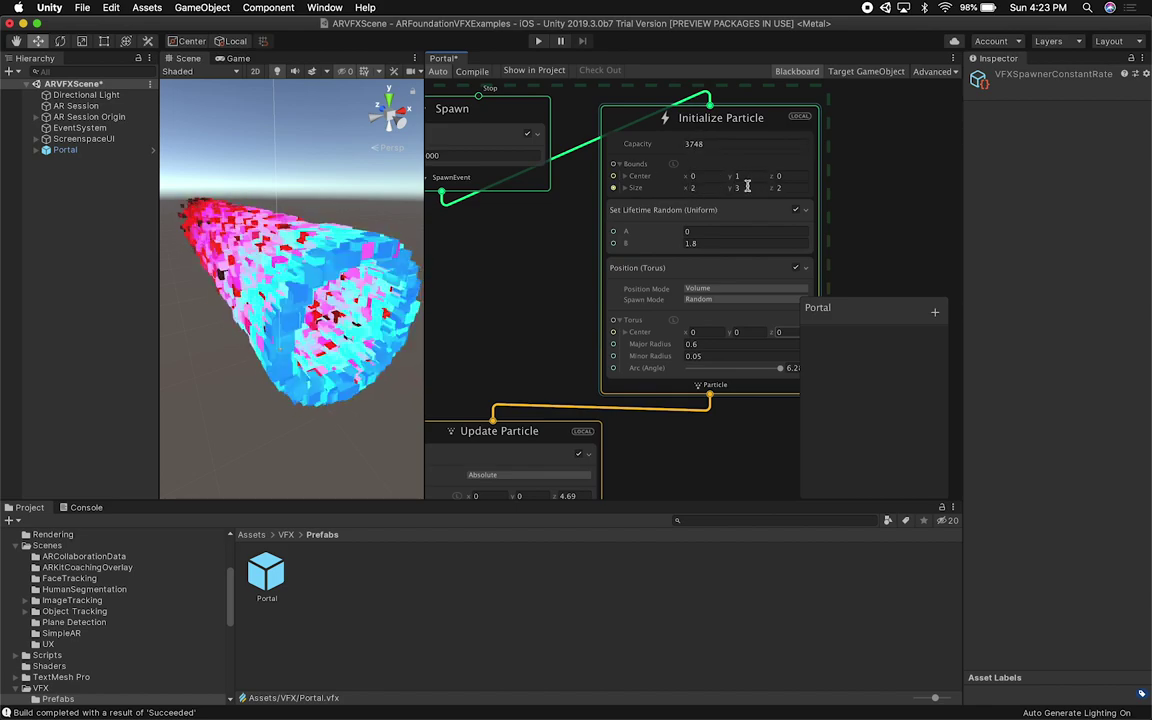
Switch to Chrome, look through the Unity3d VFX Graph Tutorials playlist on YouTube, and return to Unity.
key("super+Tab")
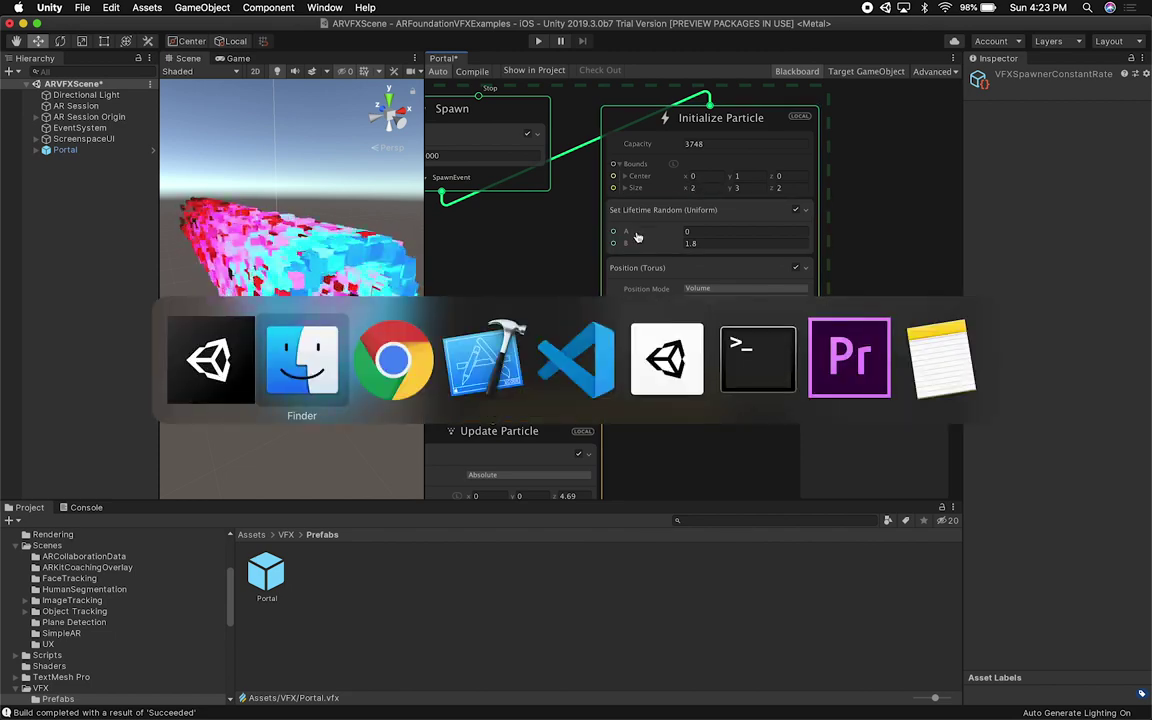
key("super+Tab")
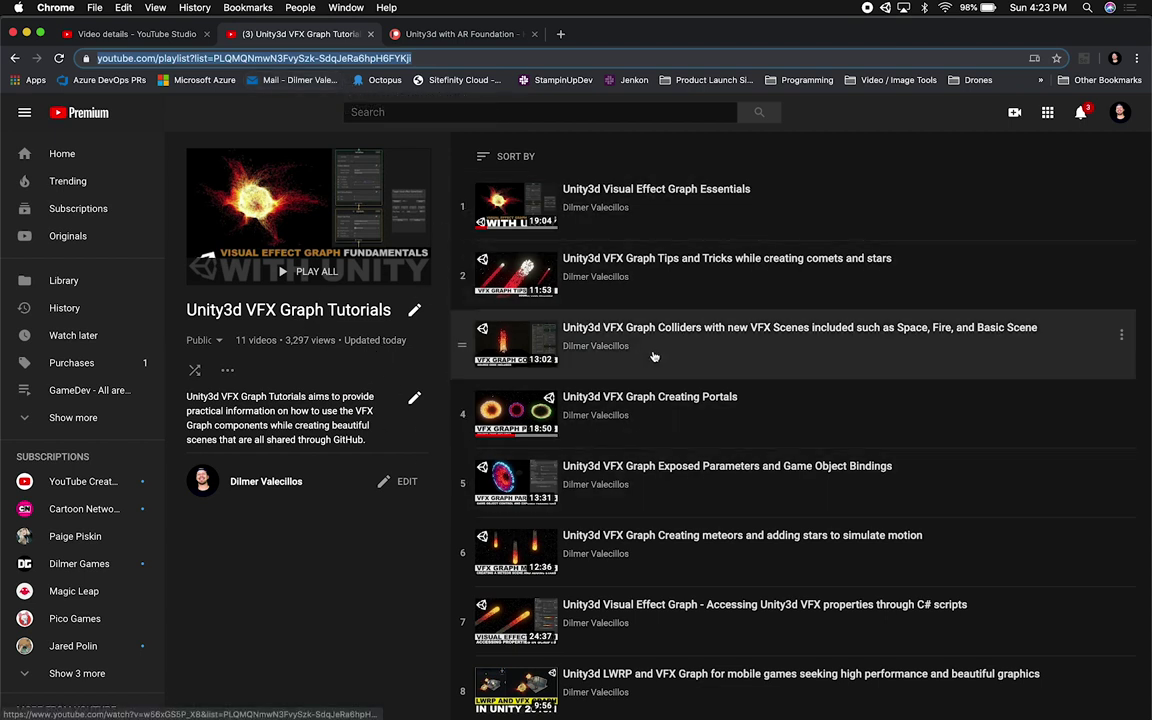
scroll(736, 415, "down", 3)
scroll(736, 415, "up", 3)
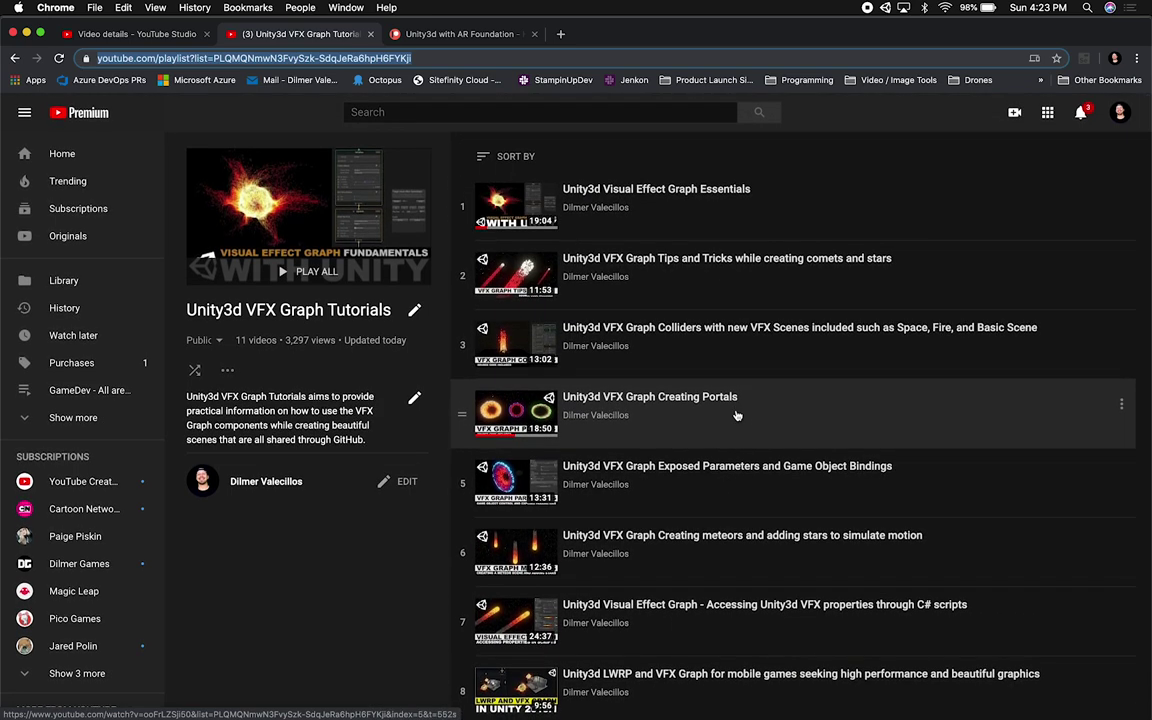
scroll(702, 515, "down", 2)
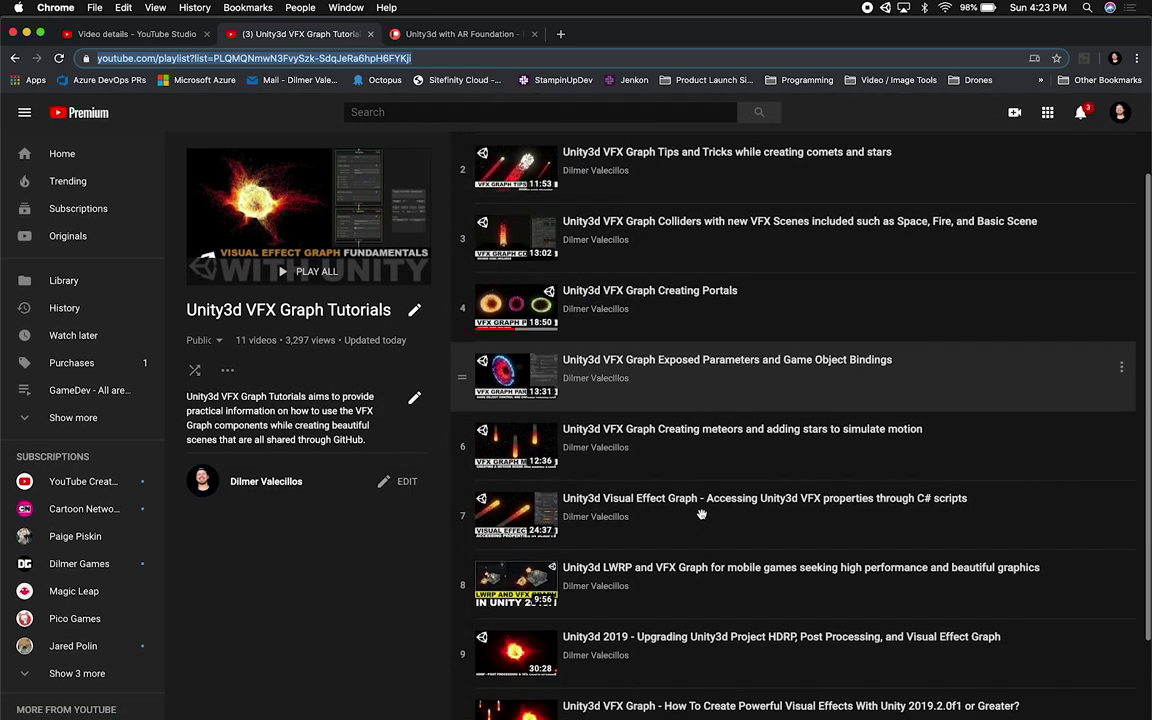
scroll(702, 515, "down", 1)
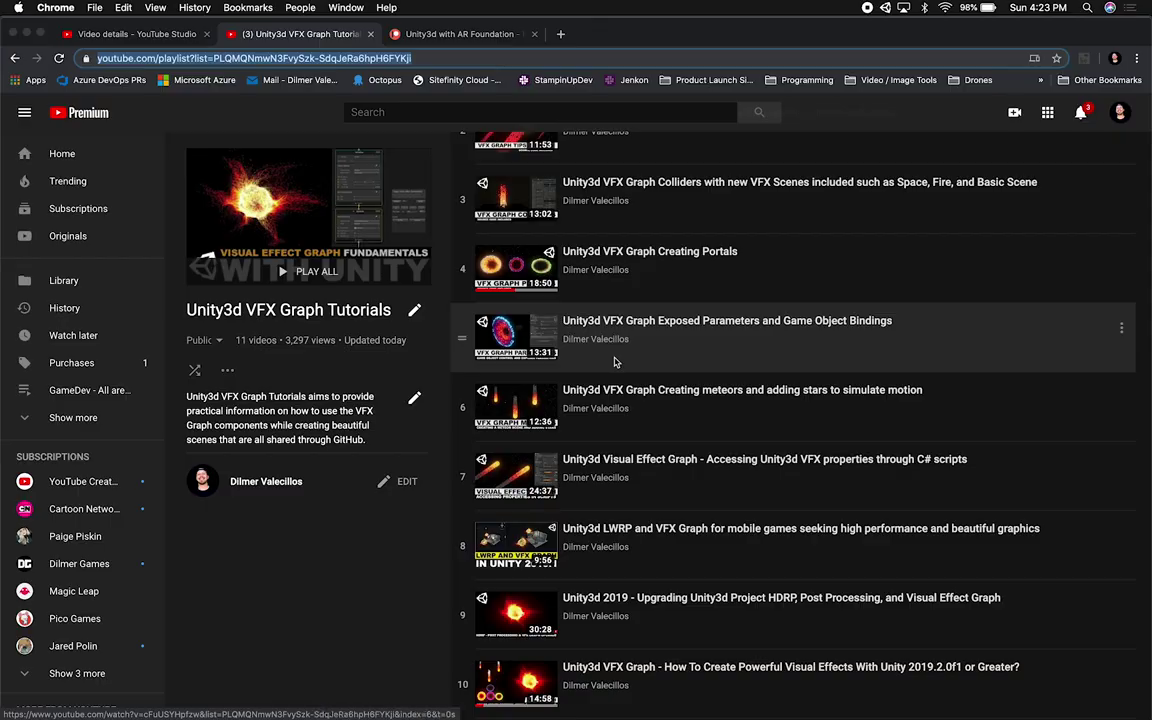
key("super+Tab")
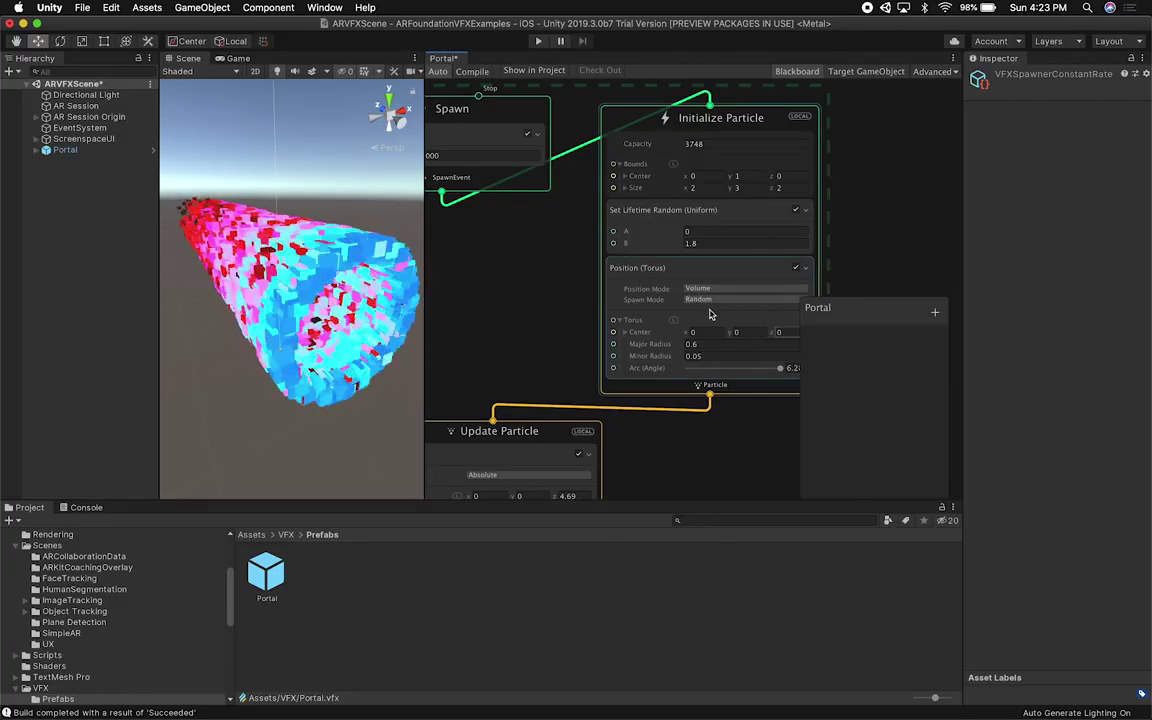
Try a major radius of 0.57 and a minor radius of 0.76 for the Position (Torus) block, and revert both changes.
left_click_drag(363, 337, 207, 296, "alt")
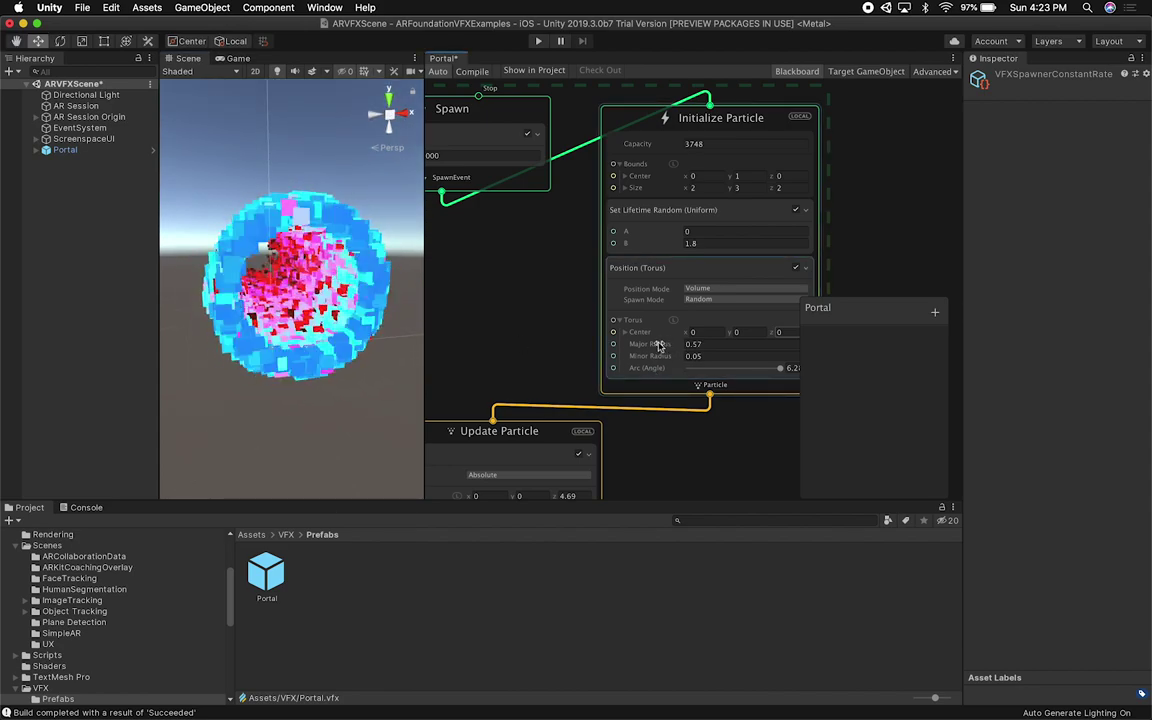
mouse_move(657, 345)
left_mouse_down()
mouse_move(687, 350)
mouse_move(648, 356)
mouse_move(663, 360)
left_mouse_up()
scroll(266, 300, "up", 10)
left_click_drag(266, 299, 291, 371, "alt")
scroll(293, 372, "down", 10)
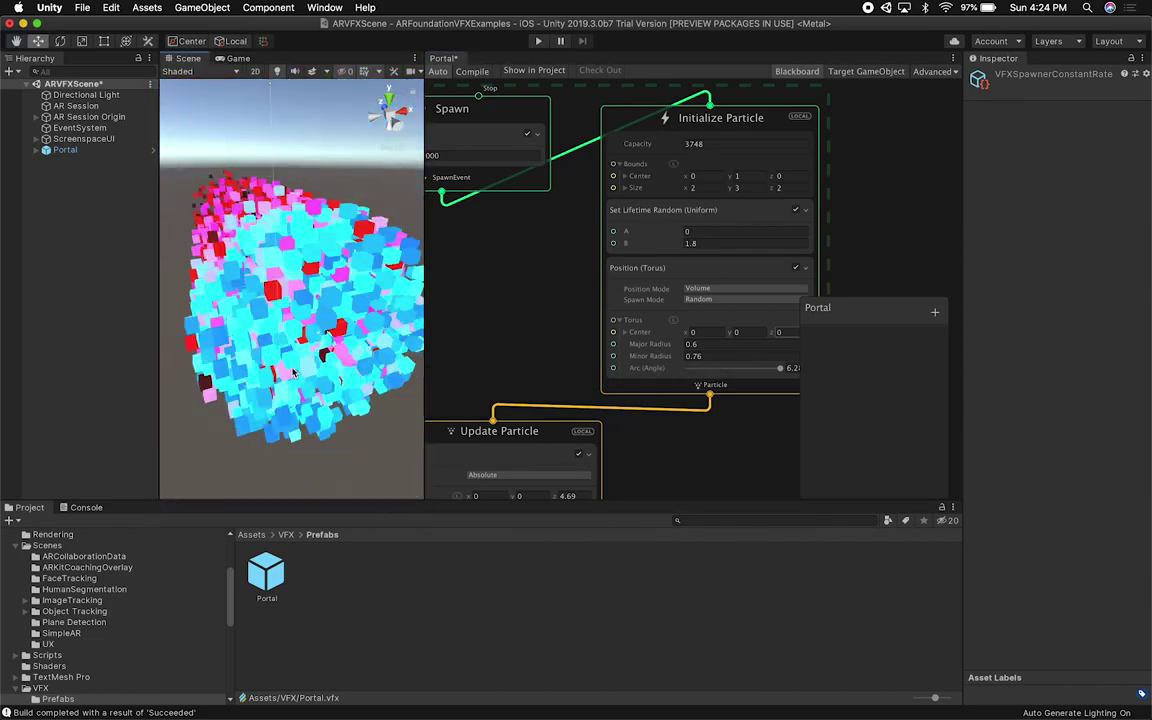
key("super+z")
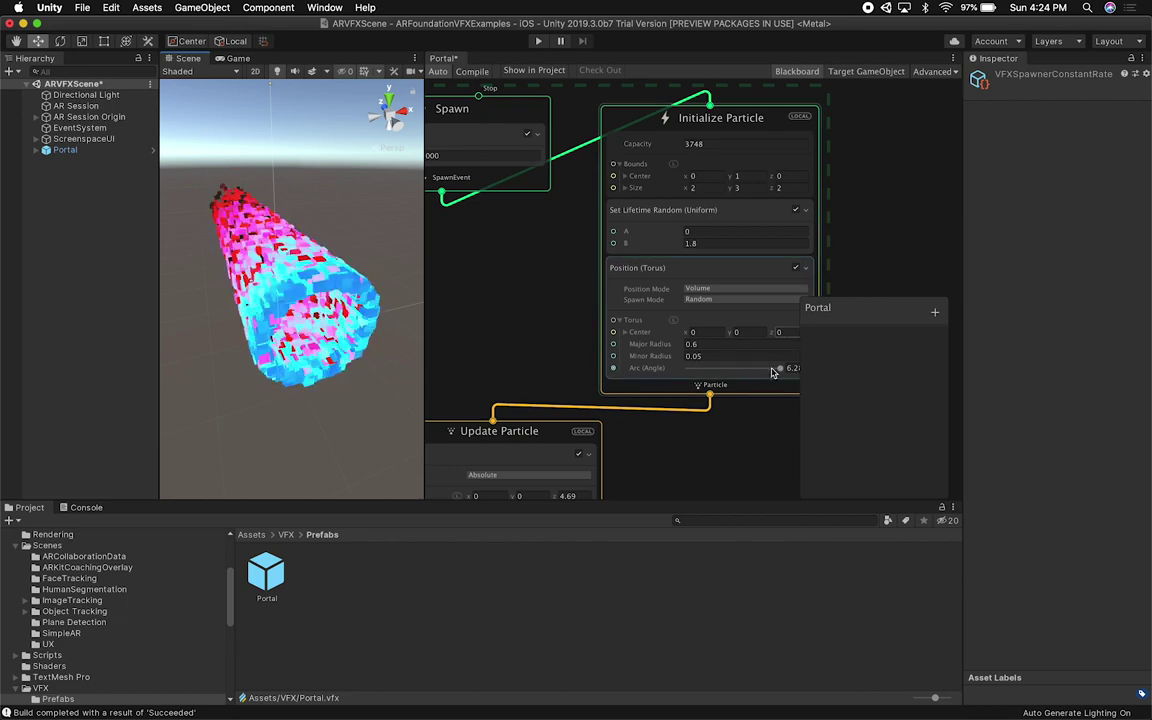
Try a shorter torus arc angle of about 3.6 in the Position (Torus) block and restore it to the maximum.
left_click_drag(771, 372, 765, 373)
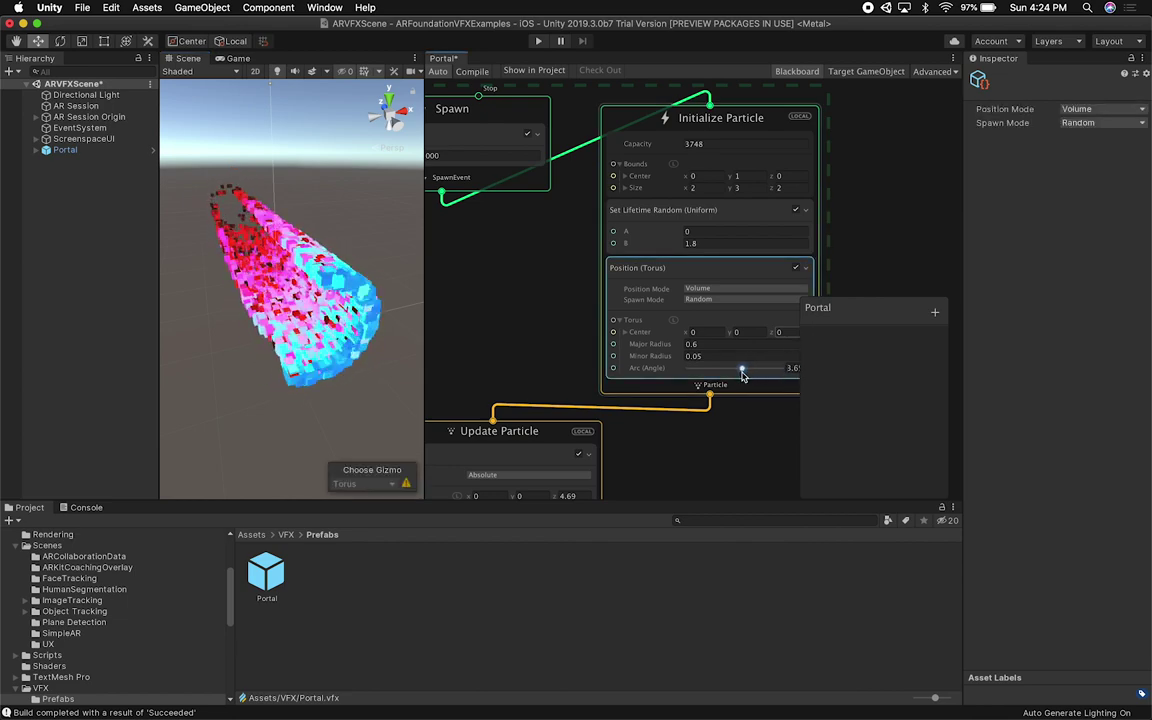
left_click_drag(323, 385, 275, 381, "alt")
left_click_drag(771, 373, 818, 373)
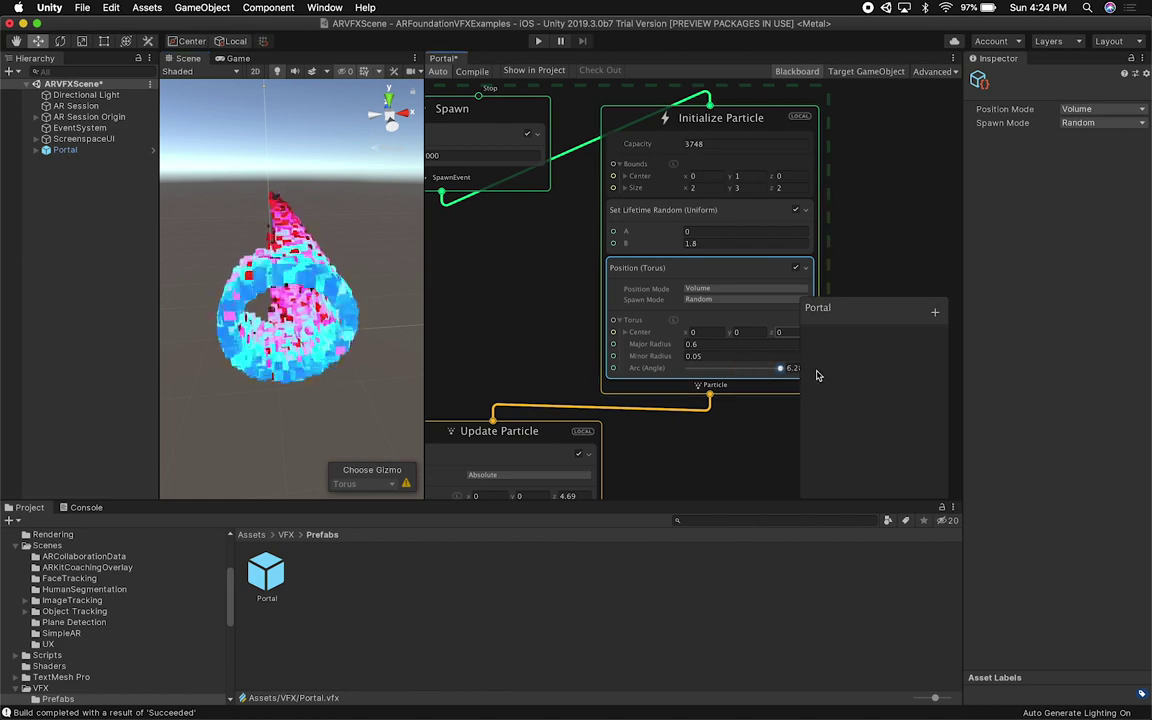
Move the Portal blackboard aside and add a Position (Cone) block below Position (Torus) in the Initialize Particle context.
left_click_drag(858, 312, 870, 295)
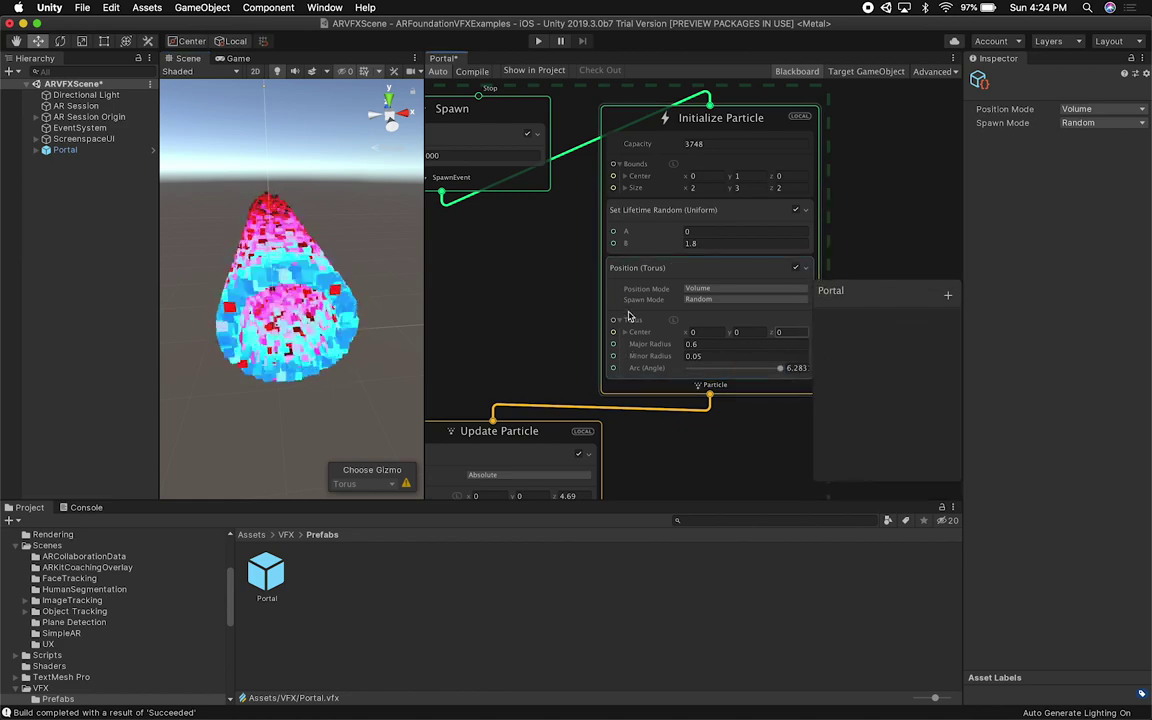
left_click(641, 389)
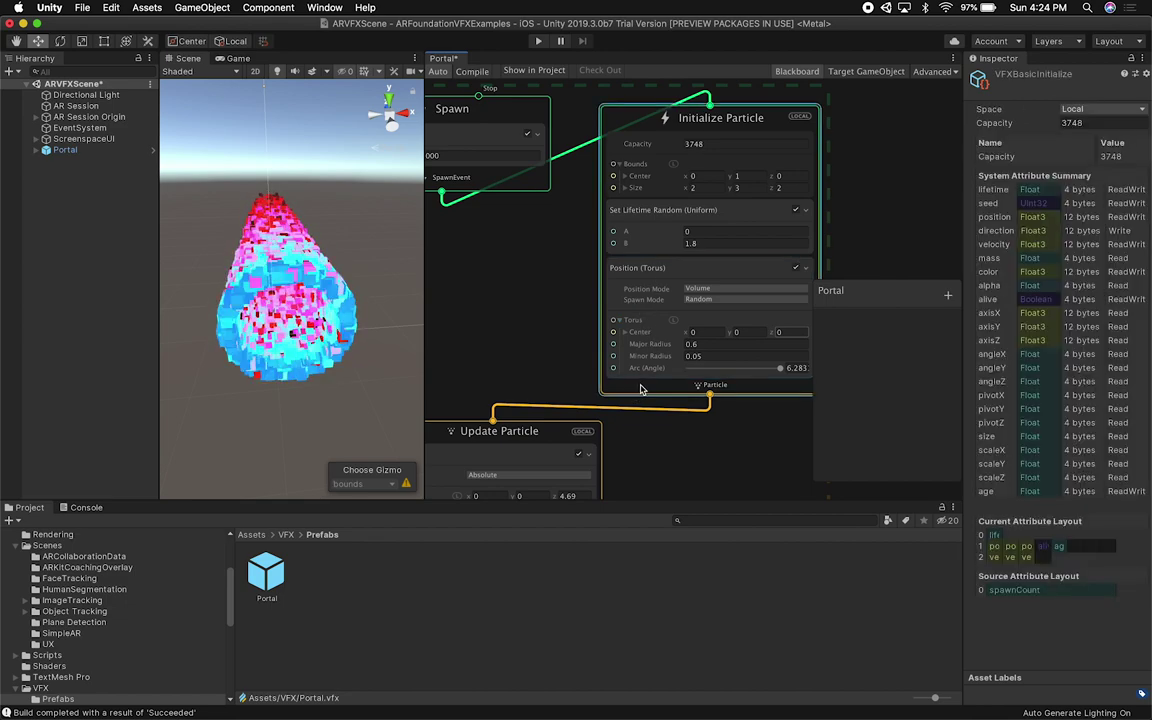
key("space")
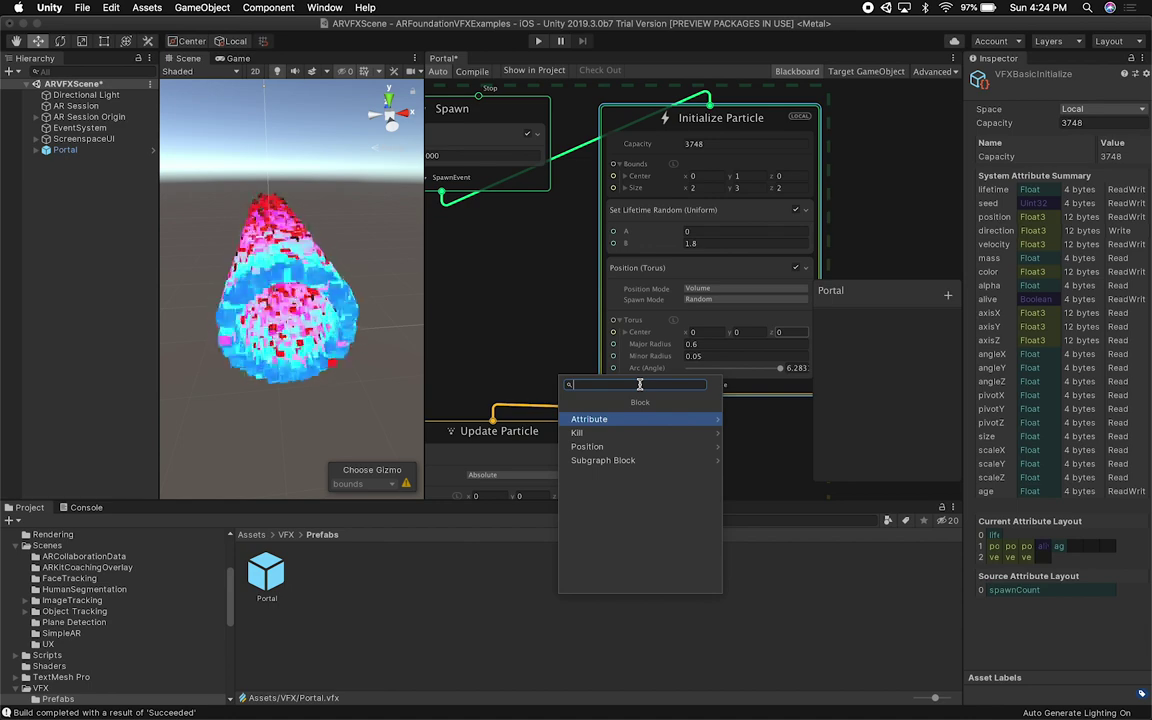
left_click(612, 446)
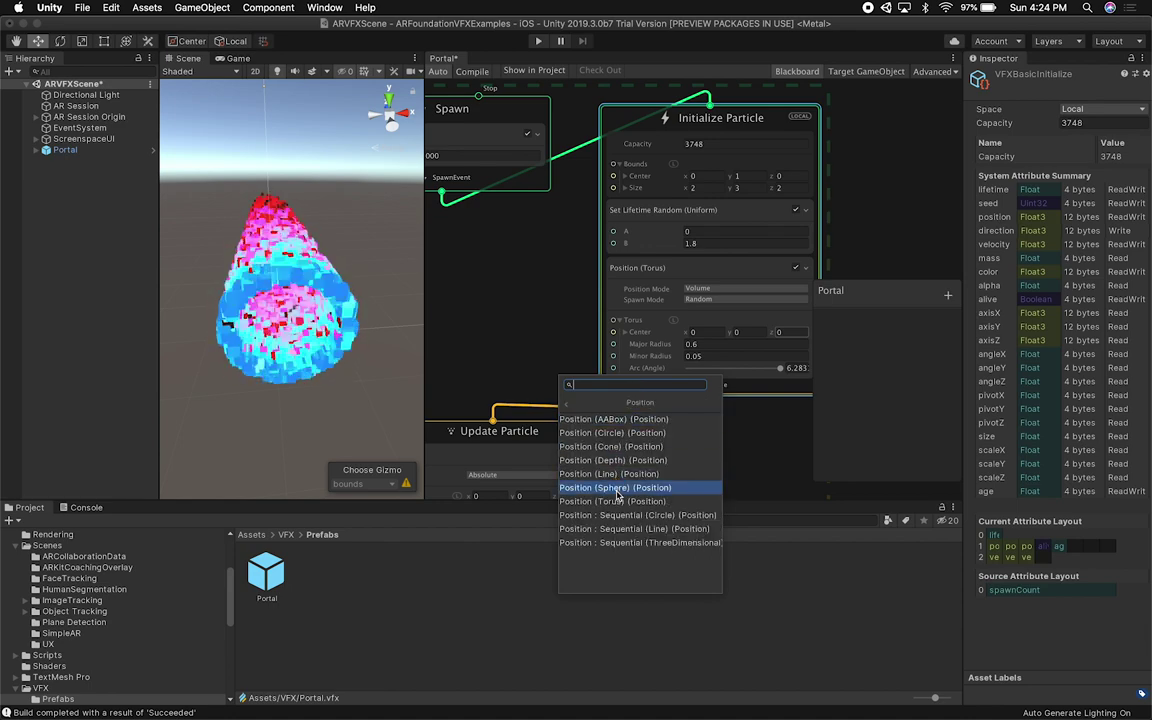
left_click(630, 446)
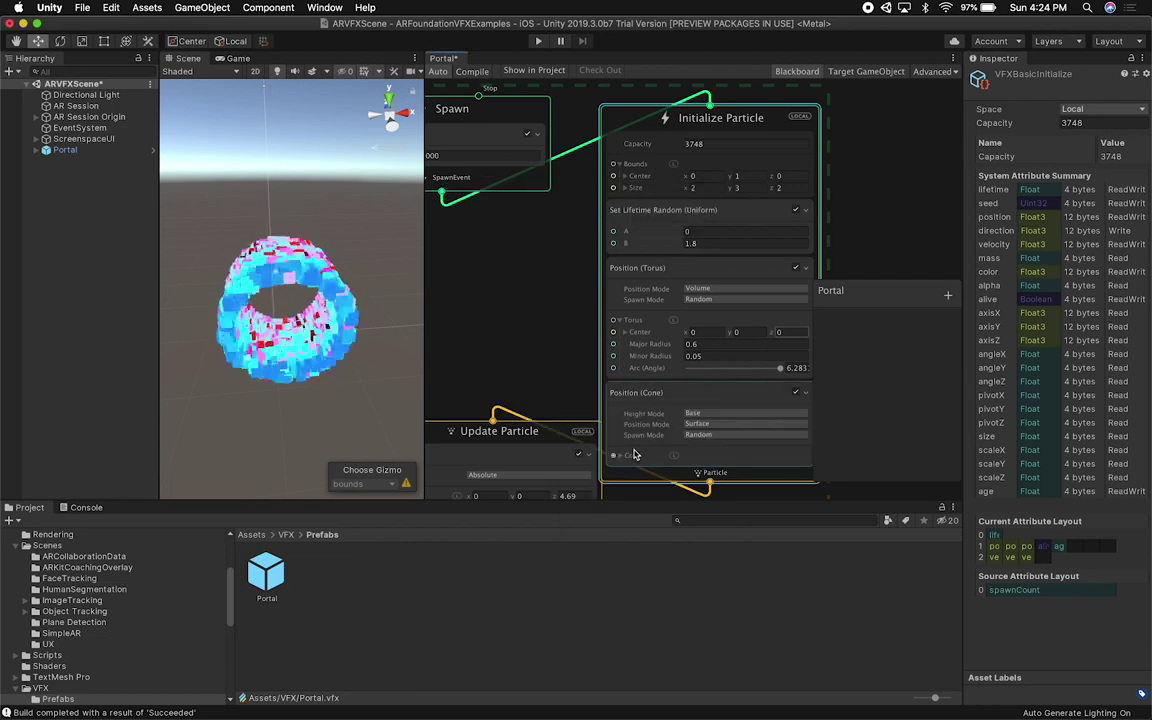
Delete the Position (Torus) block from Initialize Particle and select the Position (Cone) block.
left_click(669, 268)
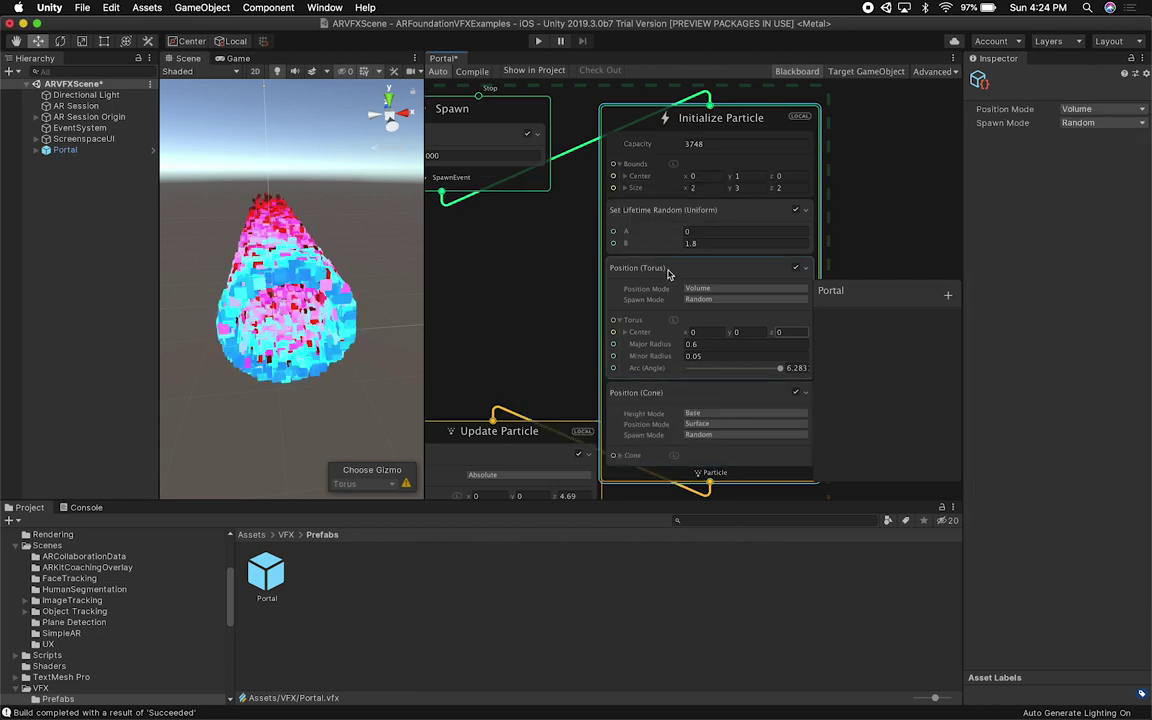
key("Delete")
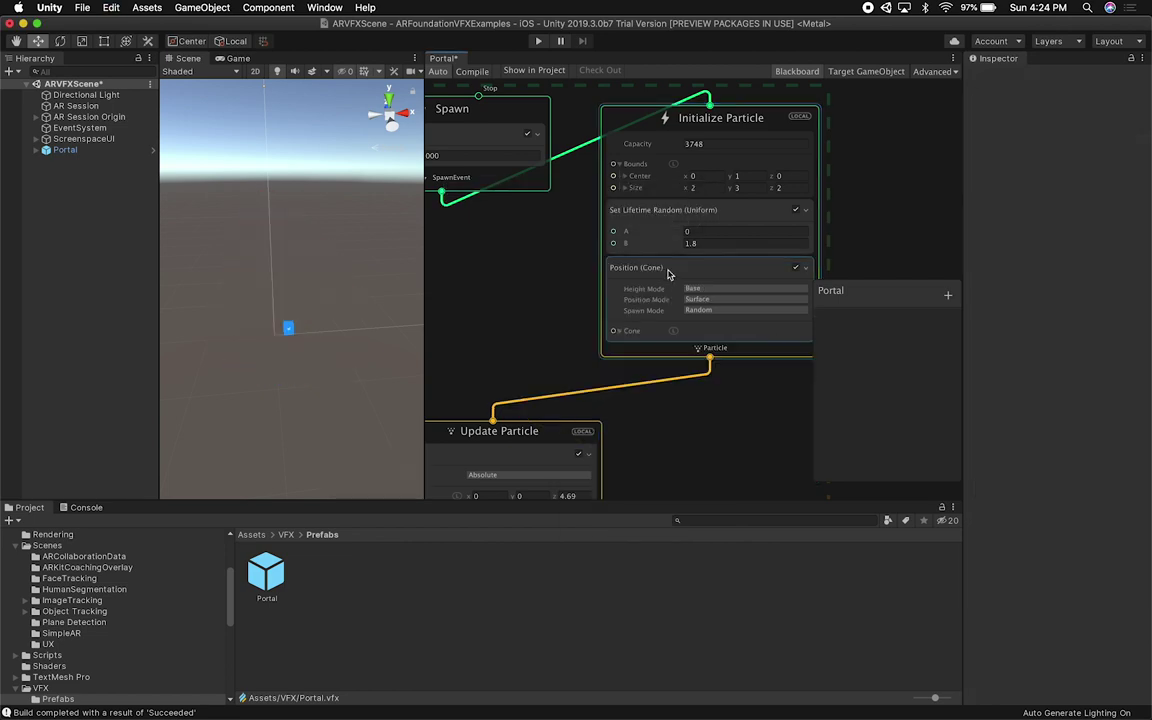
left_click(669, 270)
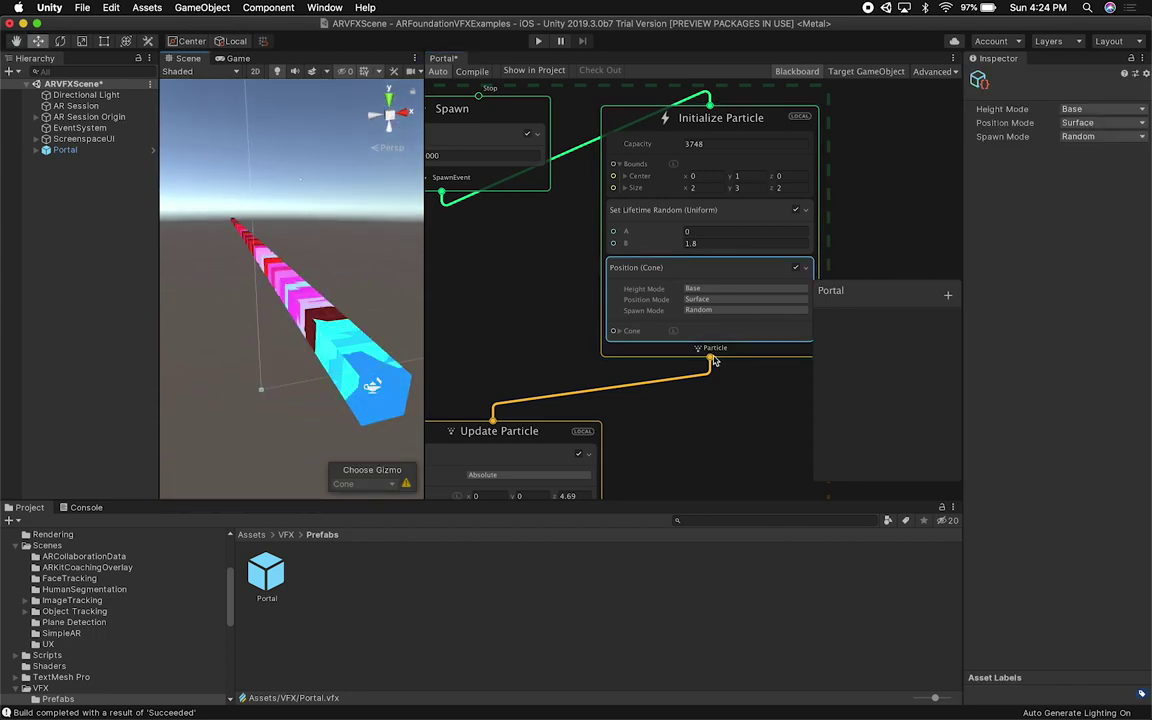
Try a Radius 1 of 3.46, a height of 2.06 and a center Y of 0.2 for the Position (Cone) block.
left_click(620, 331)
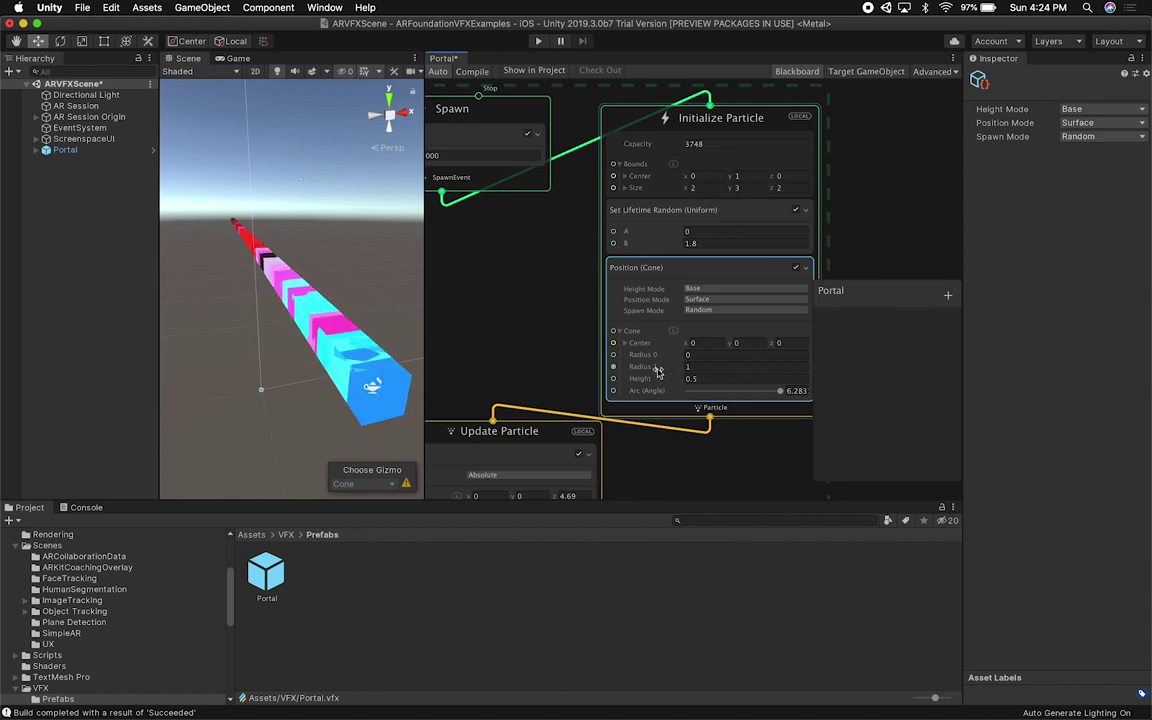
mouse_move(679, 370)
left_mouse_down()
mouse_move(715, 368)
mouse_move(673, 382)
mouse_move(692, 381)
left_mouse_up()
mouse_move(732, 345)
left_mouse_down()
mouse_move(754, 346)
mouse_move(736, 351)
left_mouse_up()
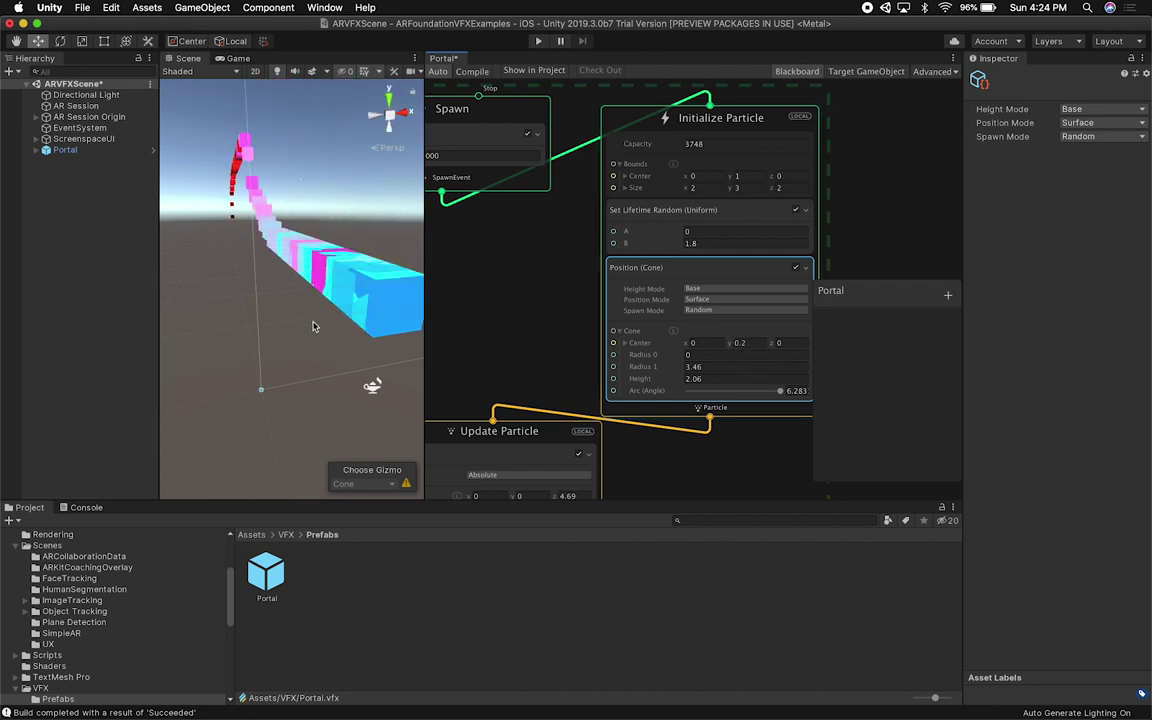
scroll(315, 325, "down", 5)
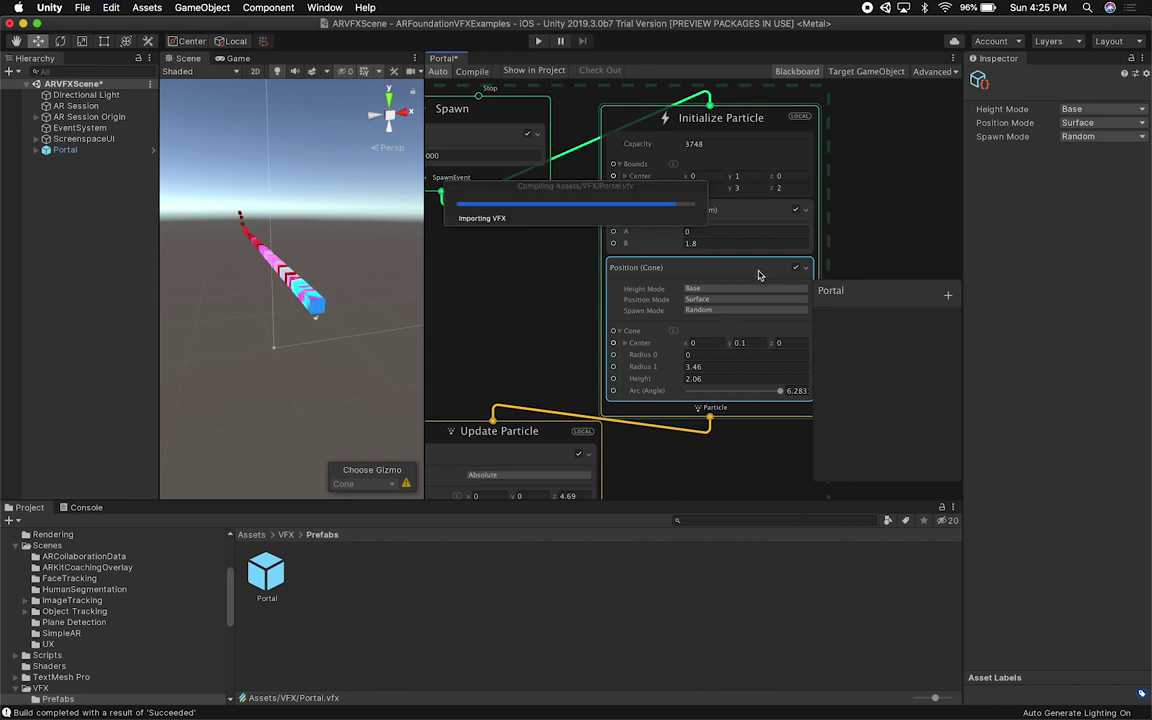
Replace the Position (Cone) block in Initialize Particle with a Position (Circle) block.
key("BackSpace")
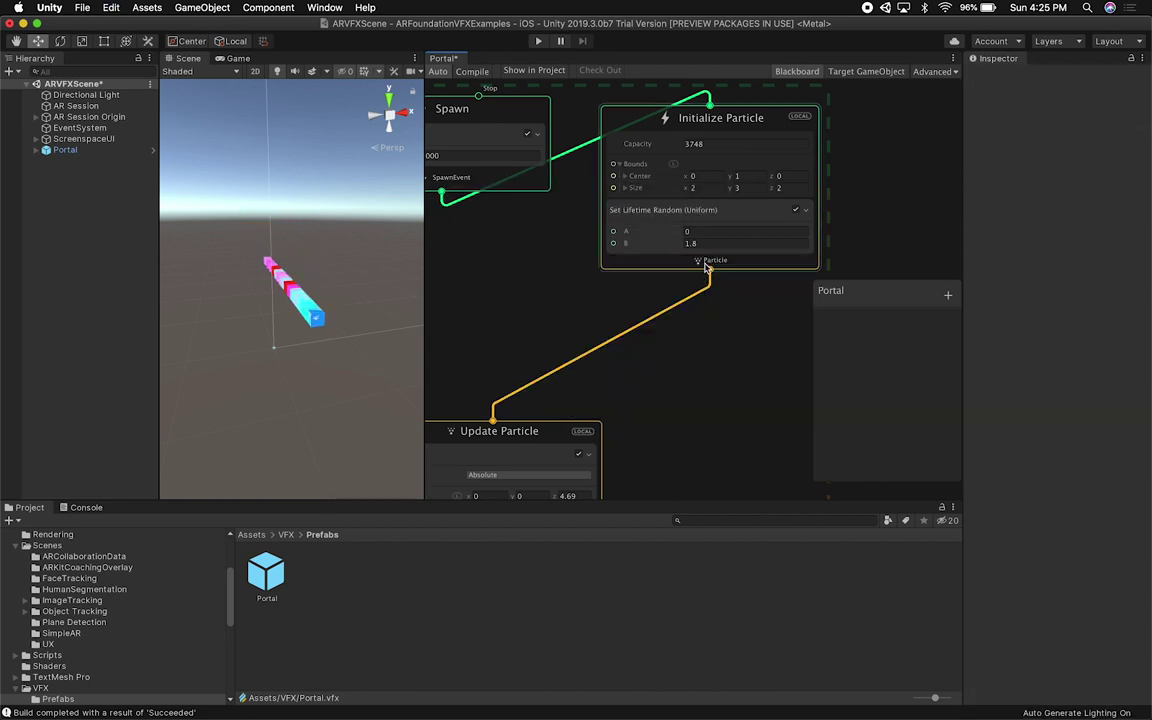
key("space")
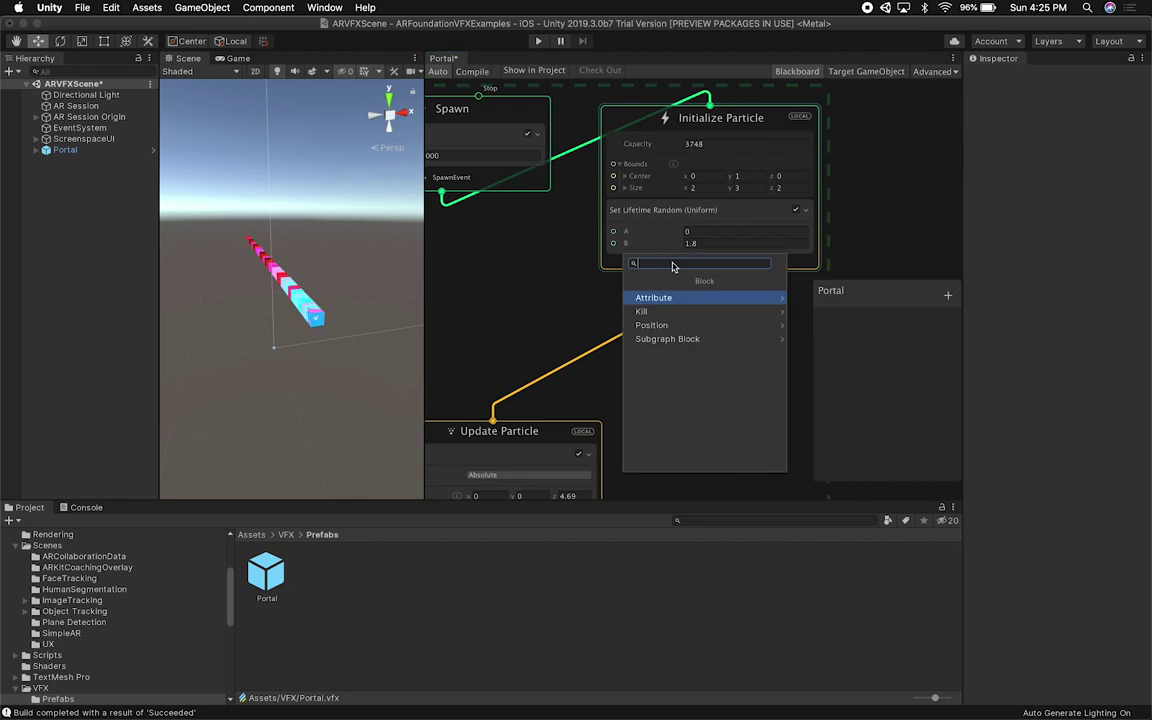
type("pos")
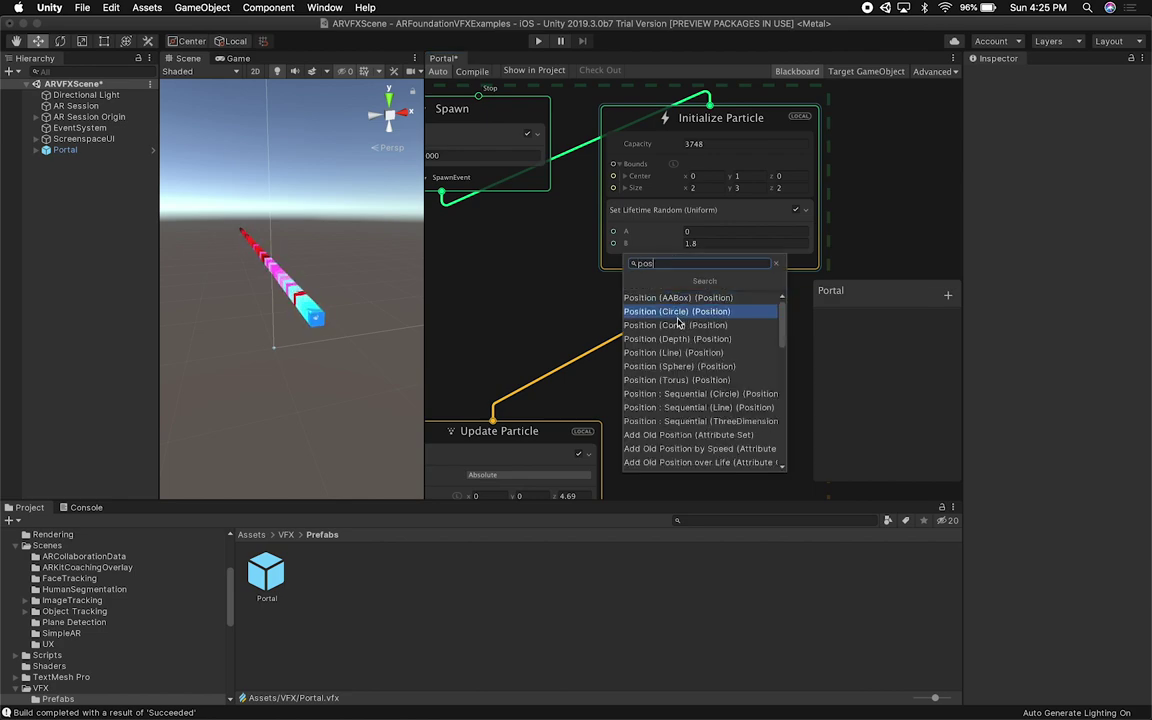
left_click(677, 311)
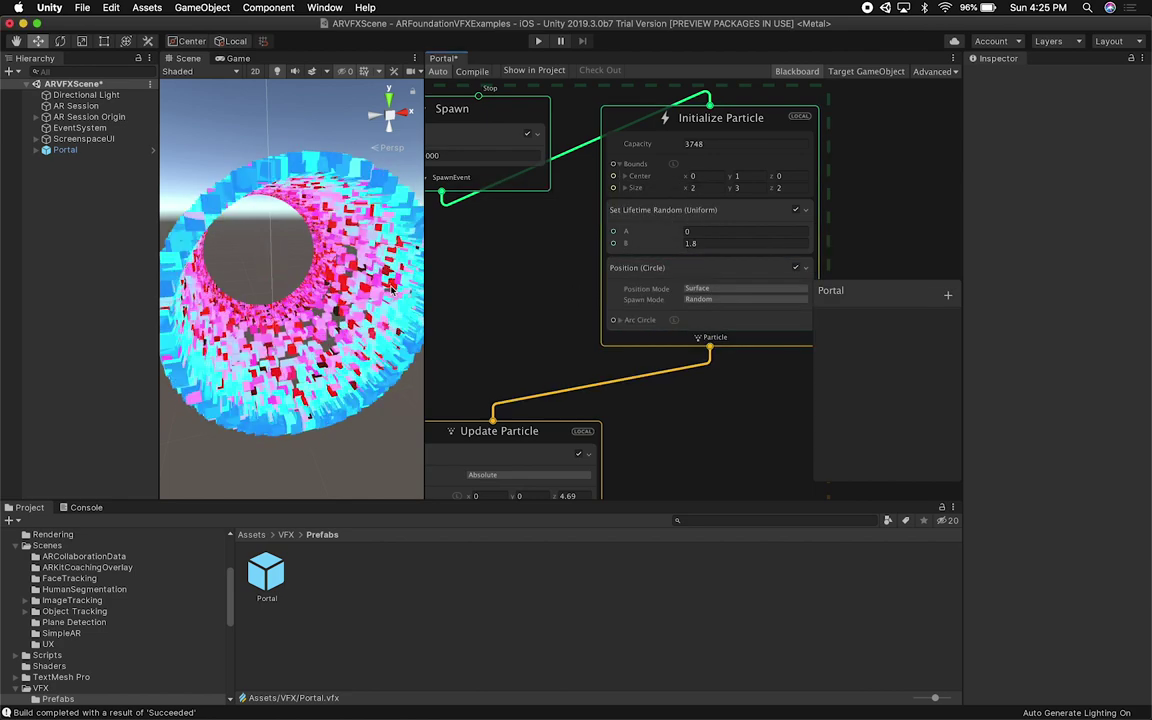
Try an arc angle of about 3.18 for the Position (Circle) block's arc circle.
left_click_drag(225, 335, 260, 217, "alt")
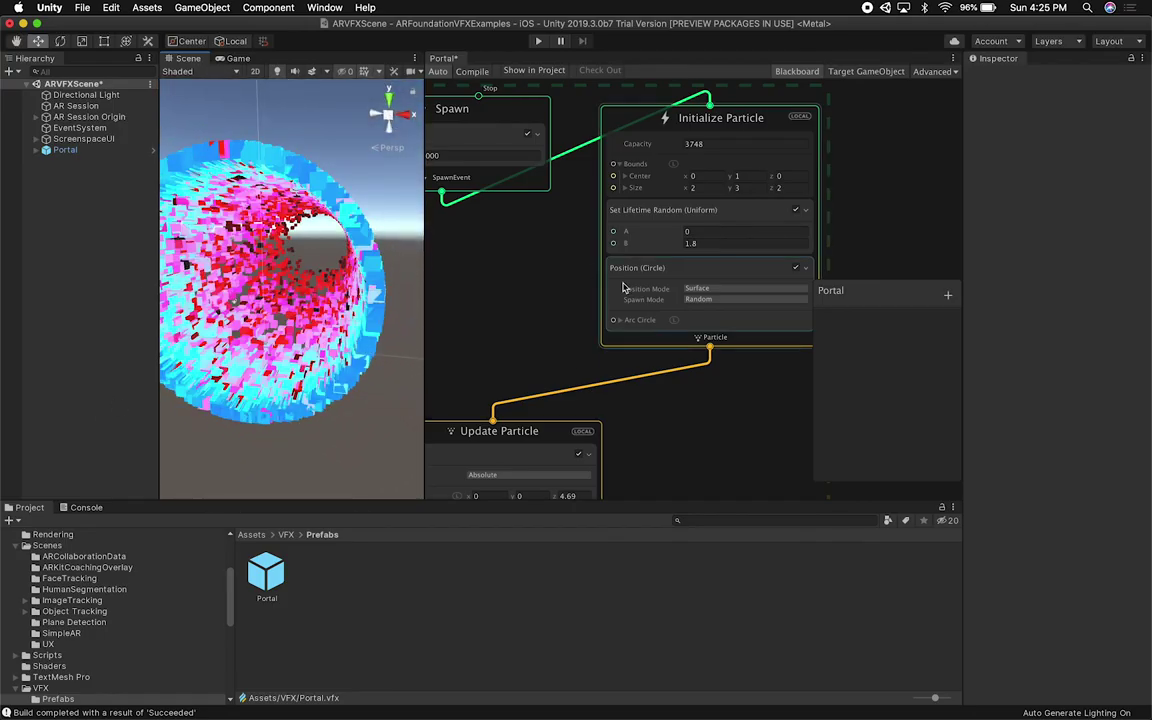
left_click(620, 319)
mouse_move(741, 350)
left_mouse_down()
mouse_move(719, 349)
mouse_move(790, 346)
mouse_move(737, 353)
mouse_move(751, 355)
mouse_move(736, 366)
left_mouse_up()
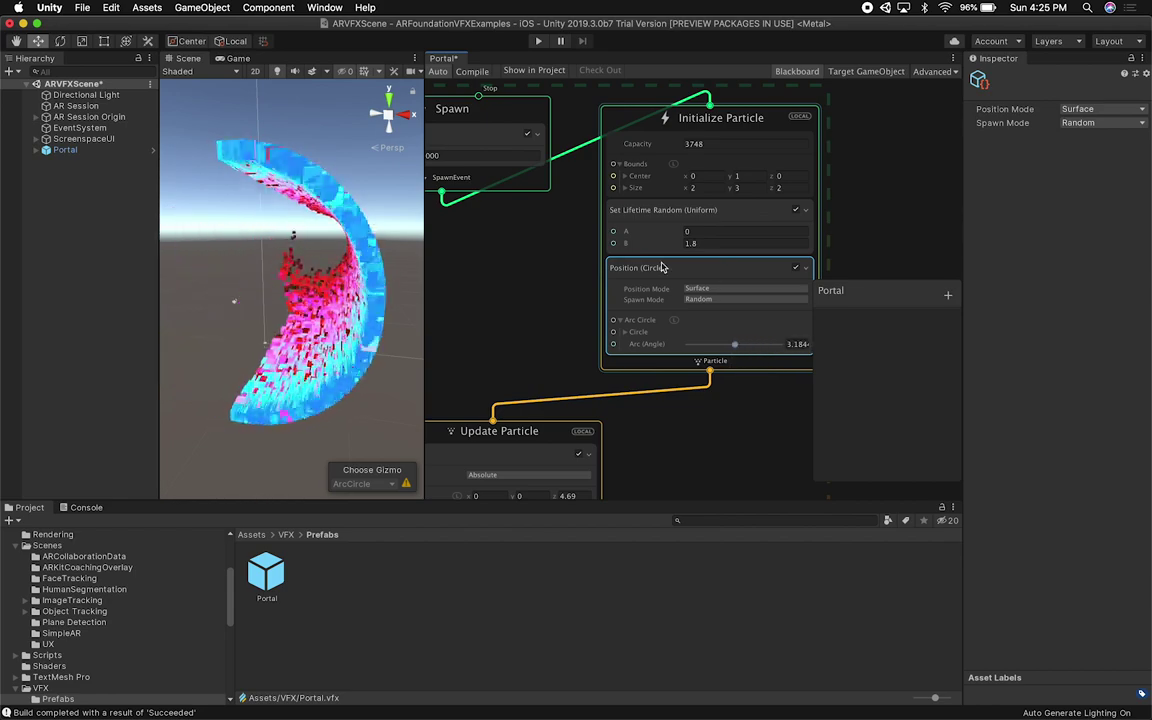
Remove the Position (Circle) block and undo the block changes back to Position (Torus) followed by Position (Cone).
key("Delete")
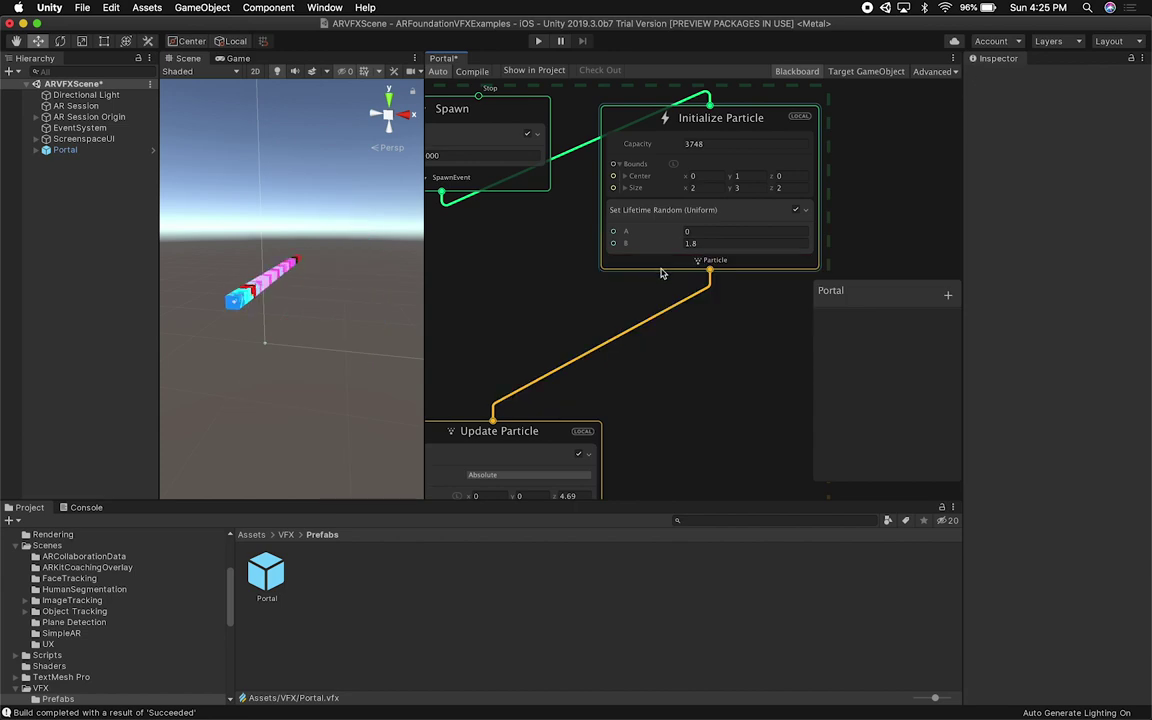
key("super+z")
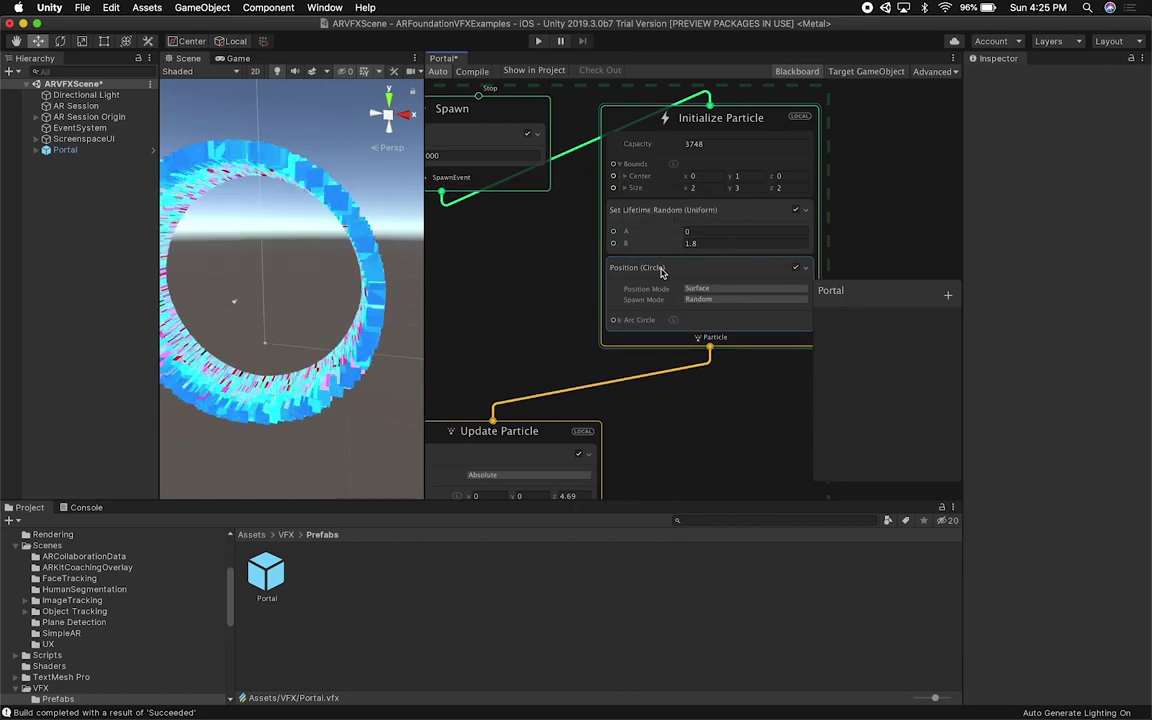
key("Delete")
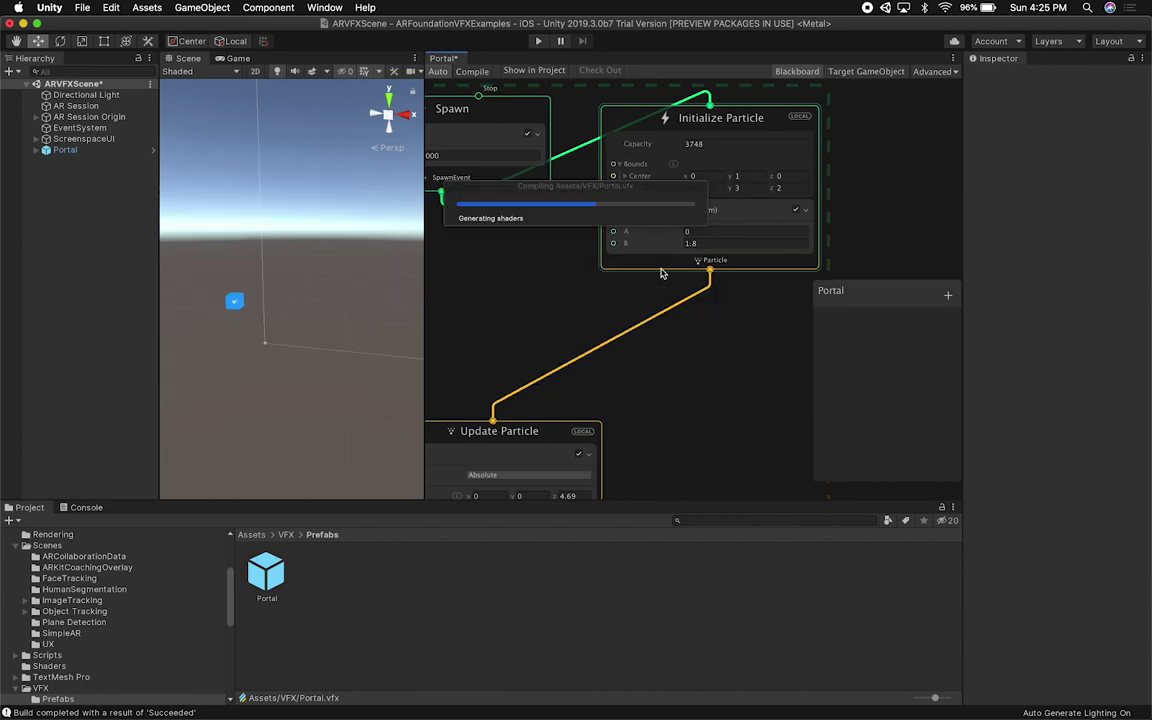
key("super+z")
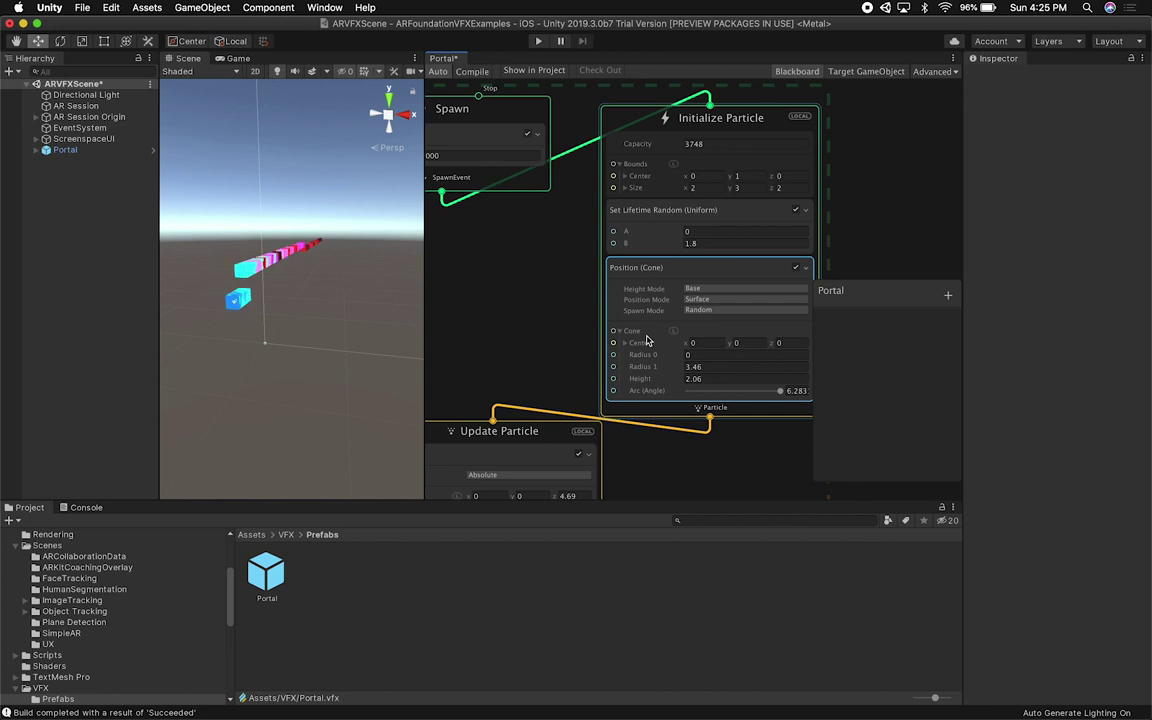
left_click(645, 336)
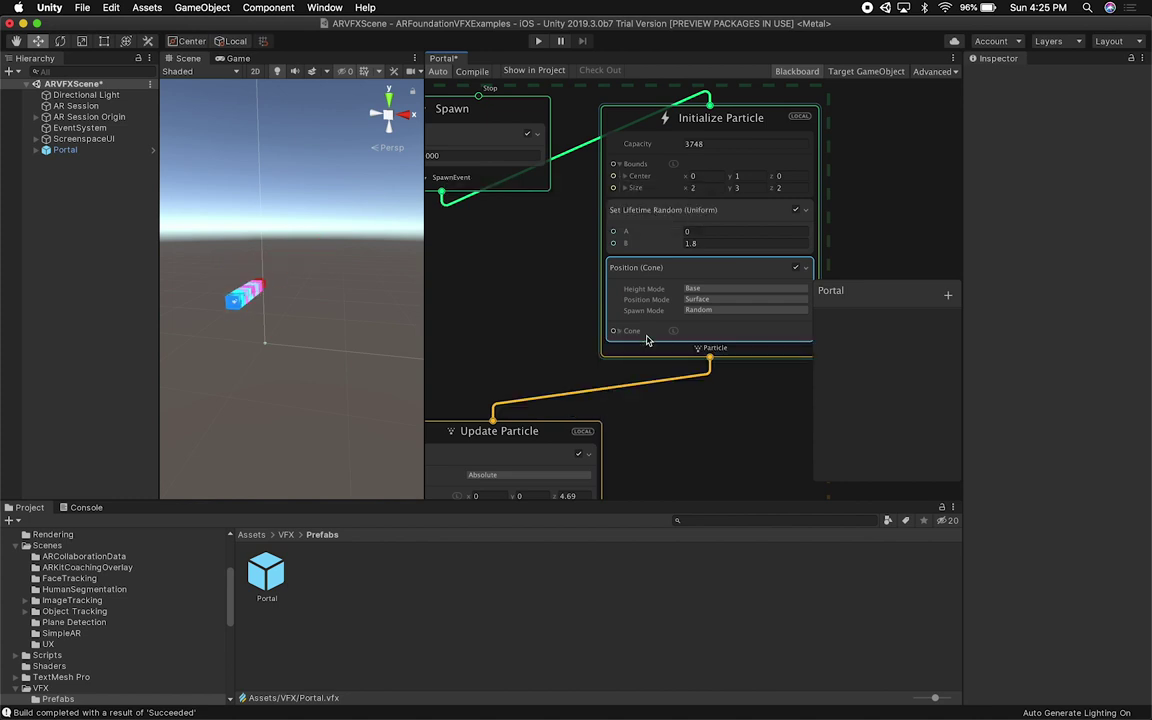
key("super+z")
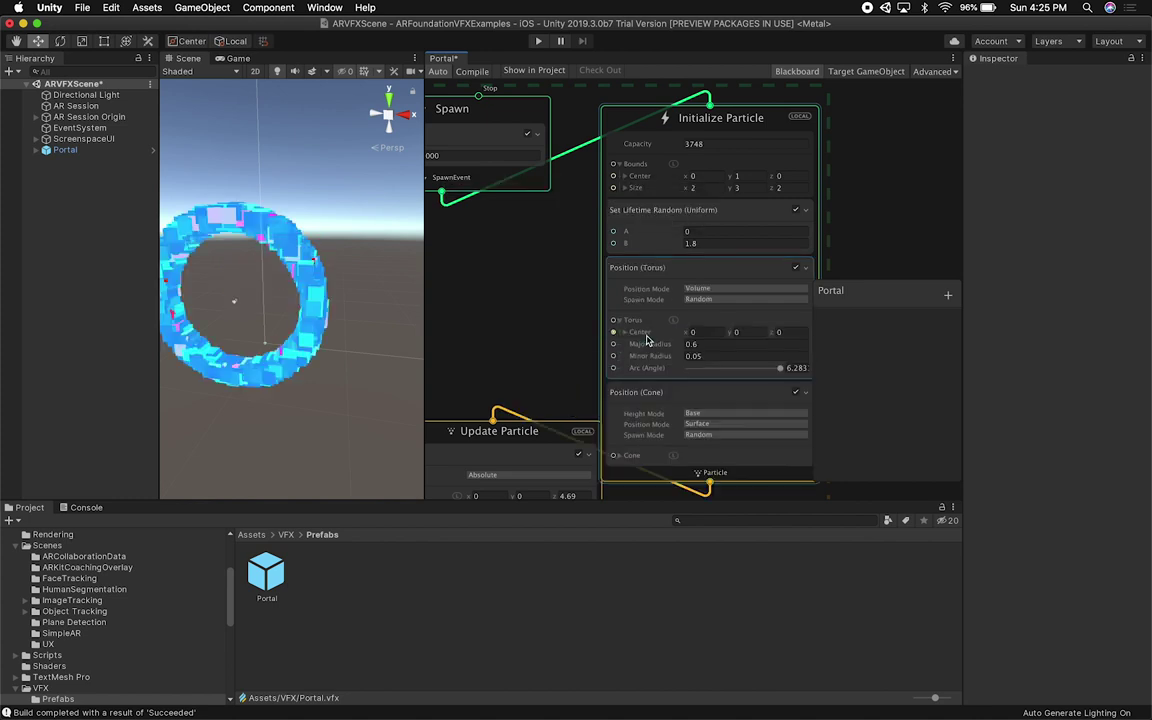
Move the Update Particle context so it sits directly above the Cube Output context.
left_click_drag(318, 290, 338, 303, "alt")
left_click_drag(500, 338, 641, 117, "alt")
left_click_drag(590, 211, 532, 228)
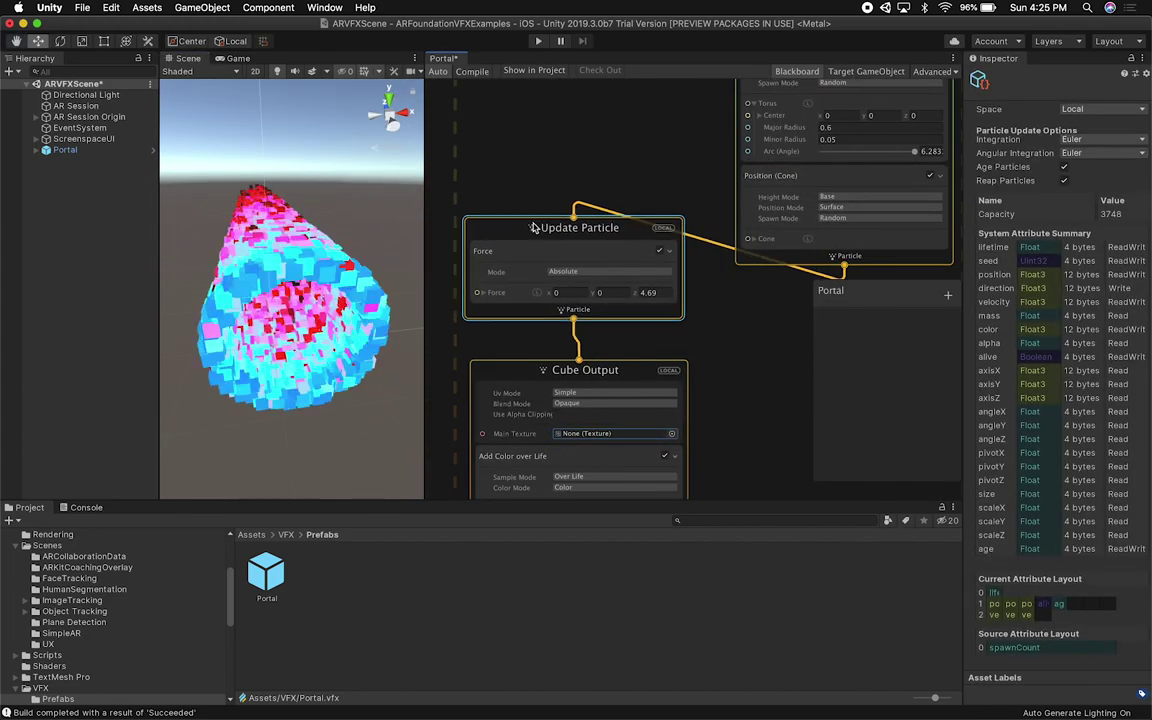
left_click_drag(350, 300, 294, 328, "alt")
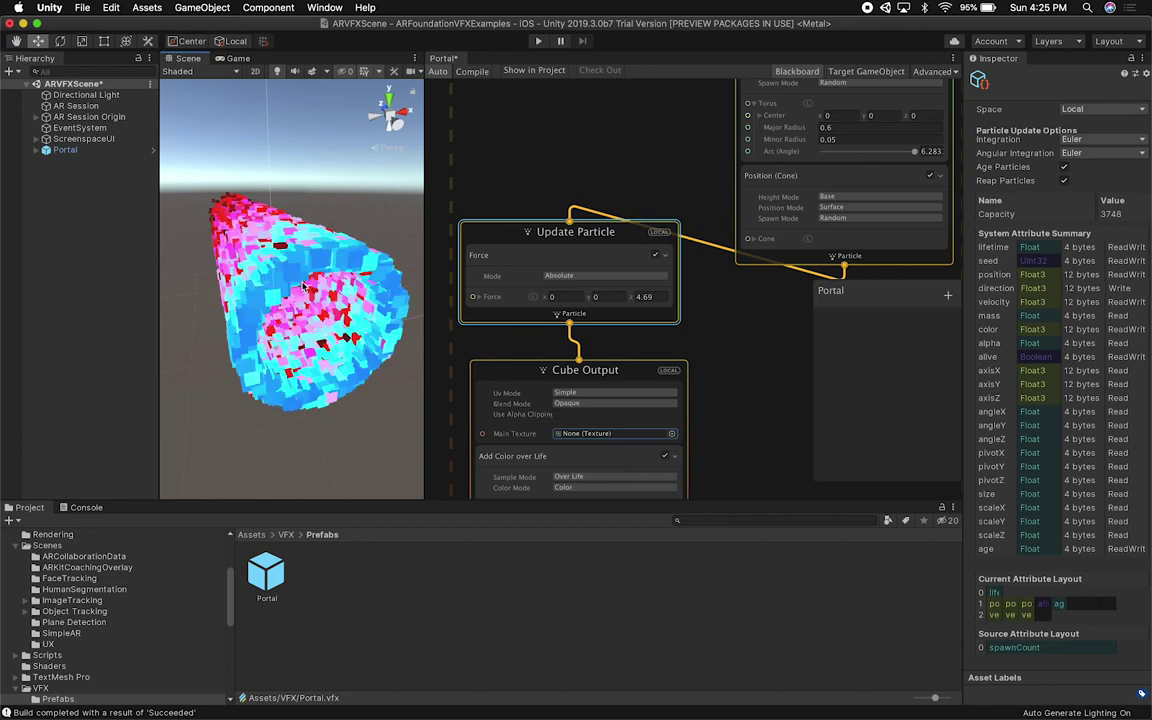
Try Z force values of 1, 0 and 10 in the Update Particle Force block, comparing the portal's shape for each.
left_click(660, 297)
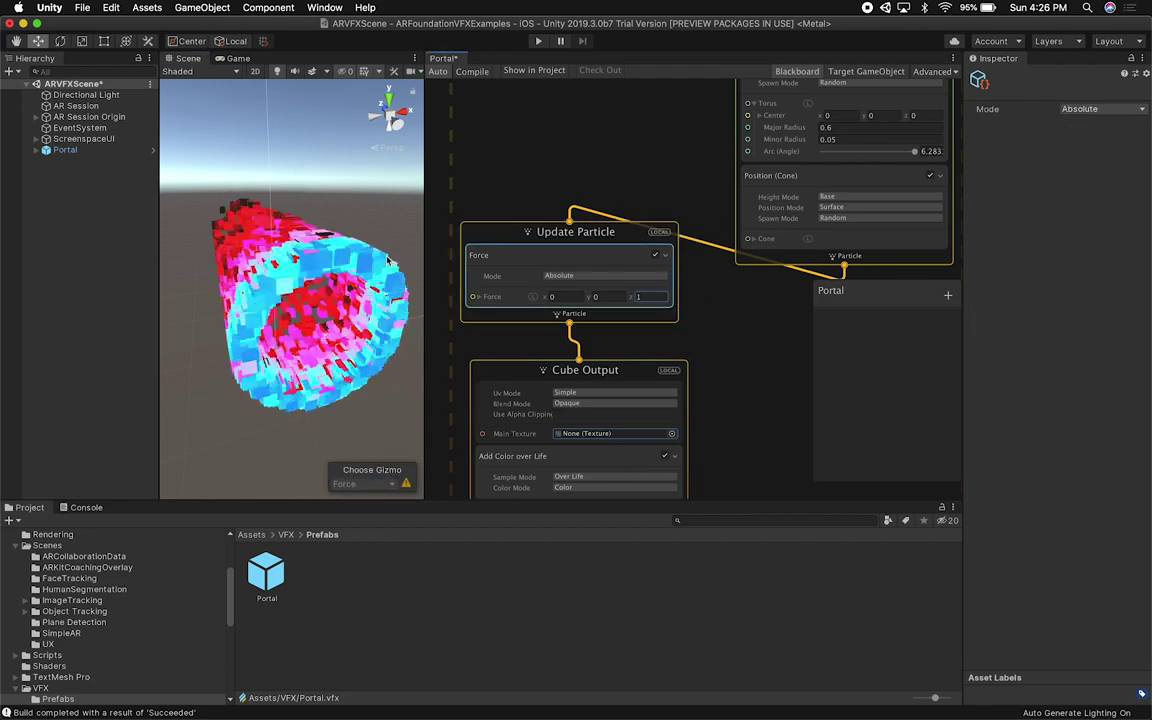
left_click_drag(290, 215, 517, 275, "alt")
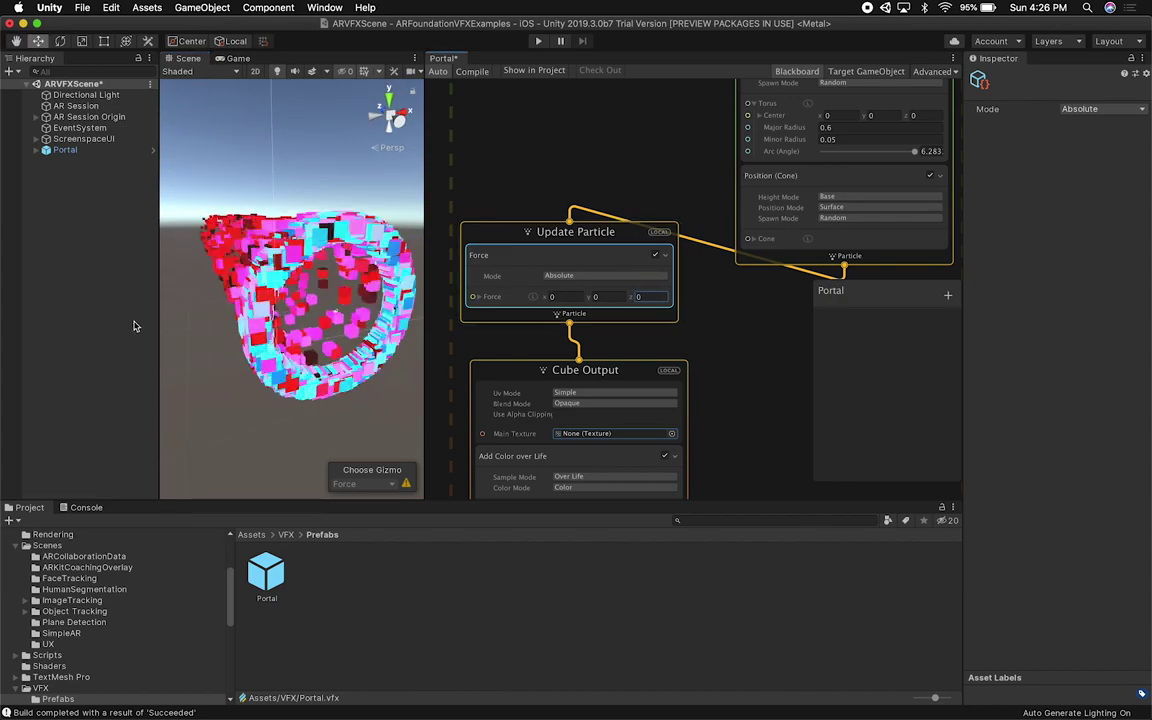
mouse_move(236, 316)
left_mouse_down("alt")
mouse_move(60, 312)
mouse_move(228, 312)
left_mouse_up("alt")
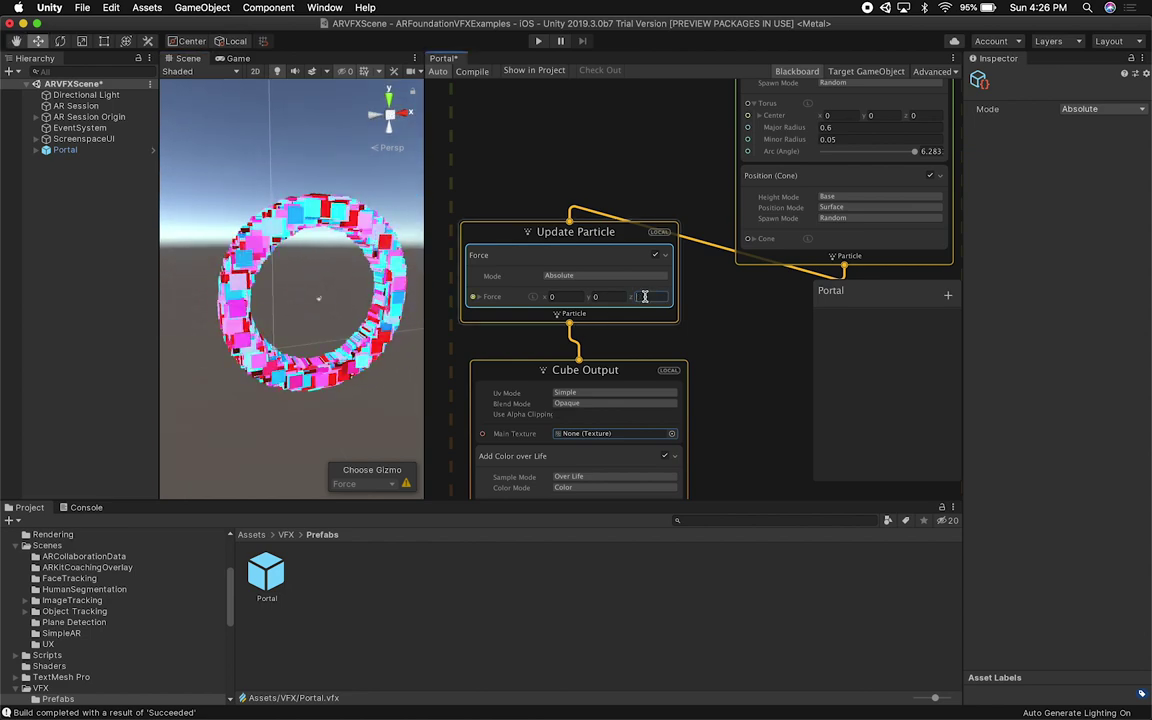
left_click_drag(242, 268, 149, 233, "alt")
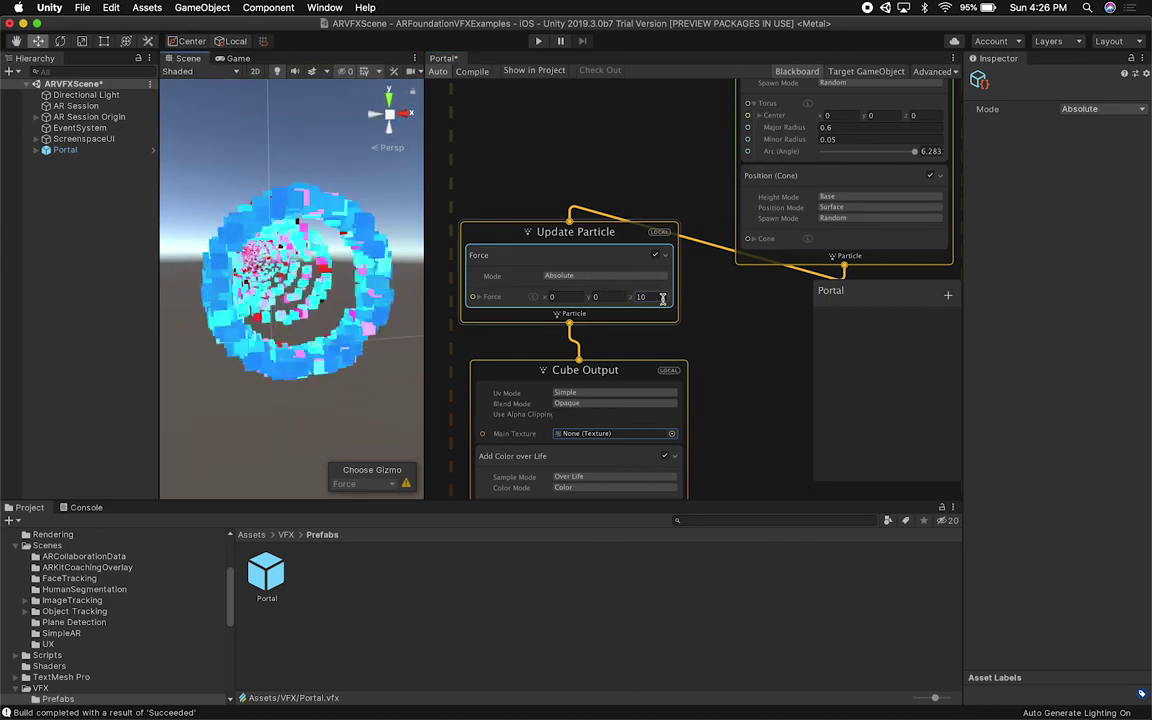
left_click_drag(272, 272, 300, 277, "alt")
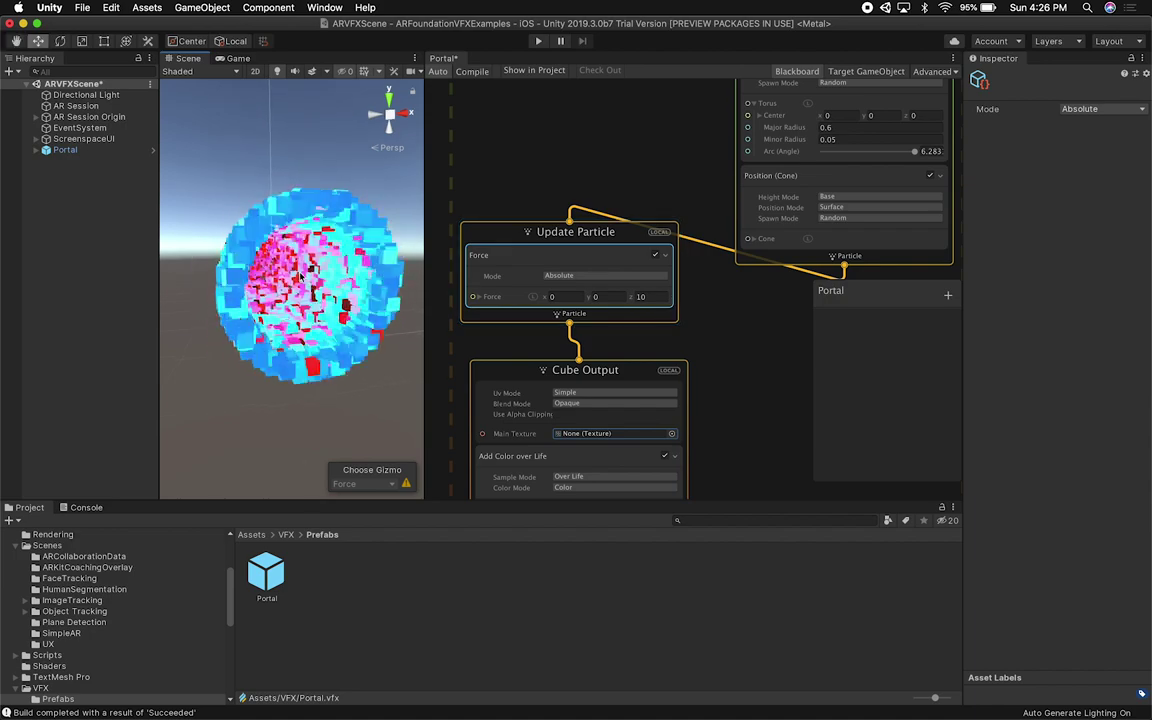
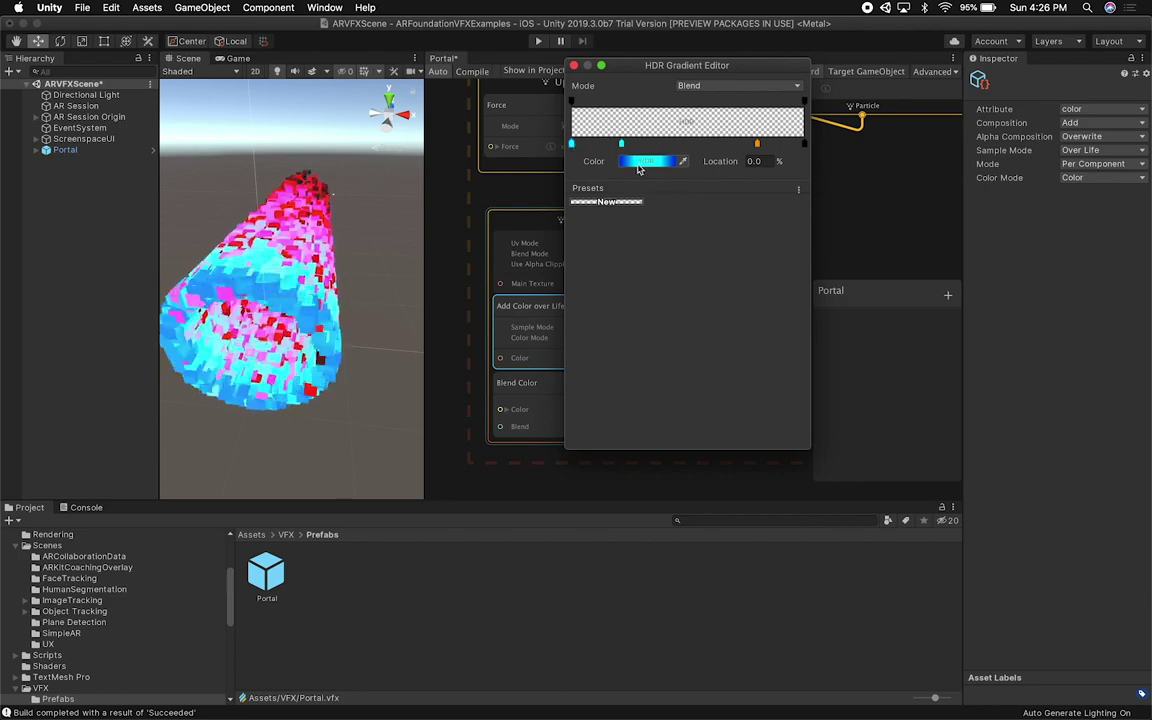
Set the first color key of the Add Color over Life gradient to blue with RGB 0, 10, 227.
left_click(129, 97)
left_click_drag(129, 97, 136, 175)
left_click(80, 146)
mouse_move(50, 201)
left_mouse_down()
mouse_move(44, 193)
mouse_move(92, 157)
mouse_move(108, 112)
left_mouse_up()
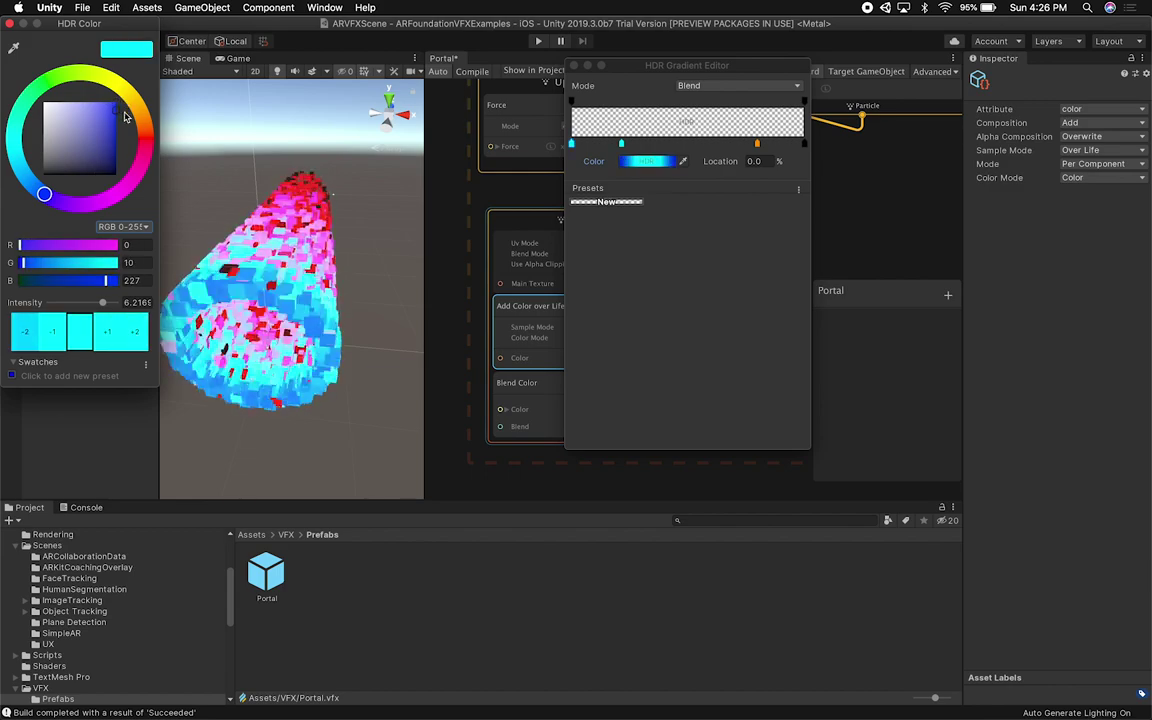
left_click(10, 23)
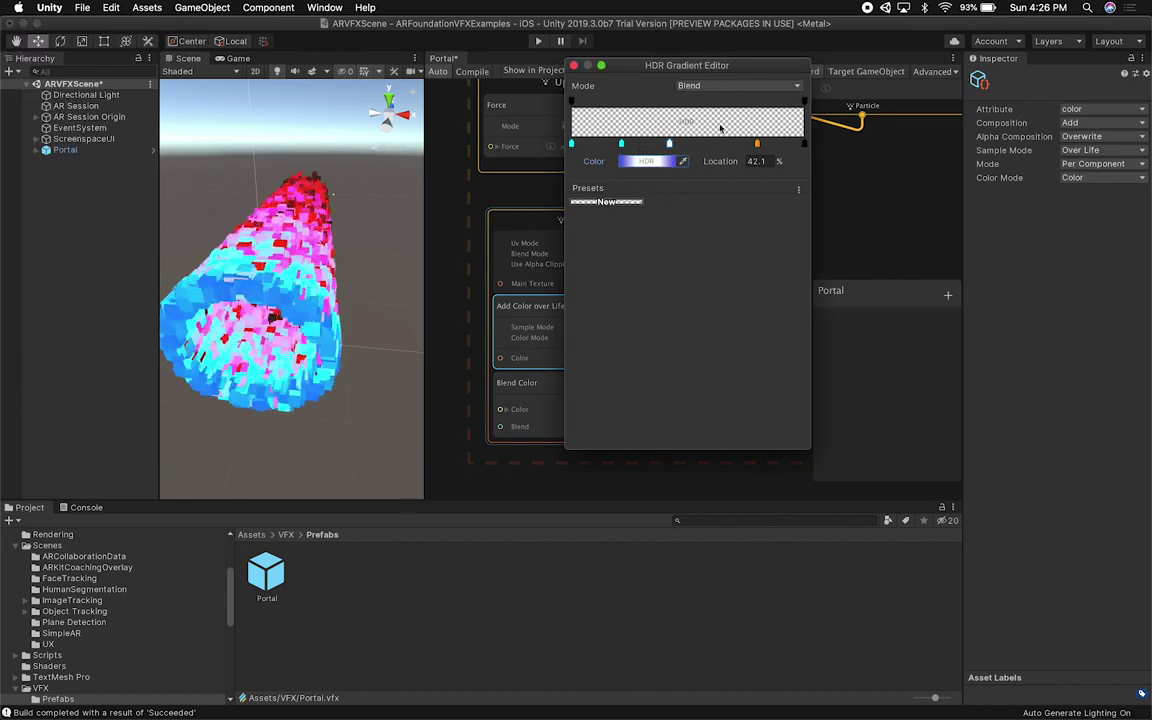
Give the new gradient color key at 42.6% an orange-red color of RGB 255, 40, 0 and close the gradient editor.
left_click(650, 161)
left_click(124, 97)
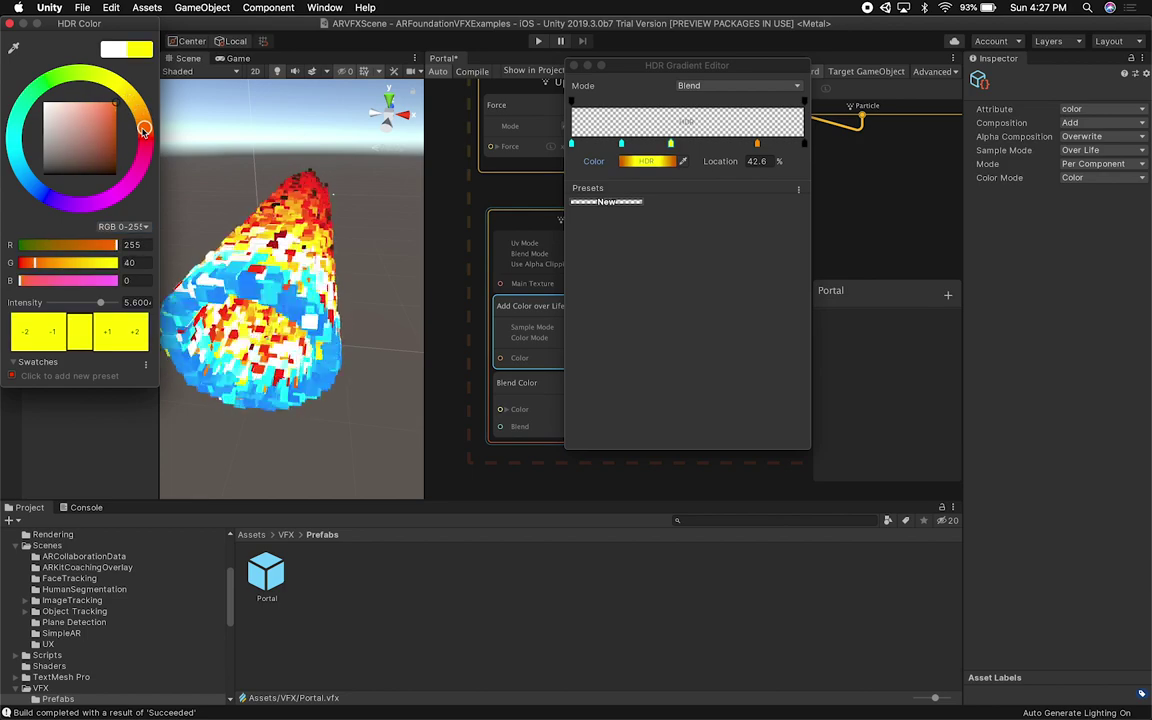
left_click(8, 24)
left_click(178, 247)
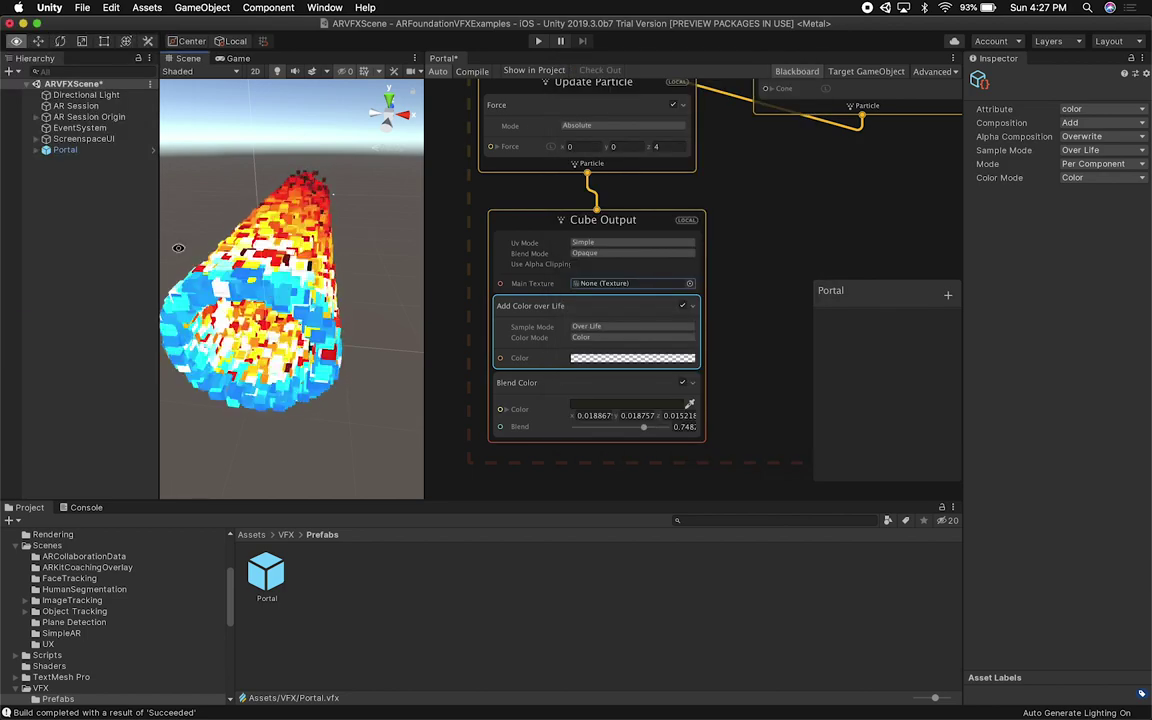
Try magenta on the first color key of the Add Color over Life gradient, ending on black with RGB 0, 0, 0.
left_click_drag(326, 270, 397, 248, "alt")
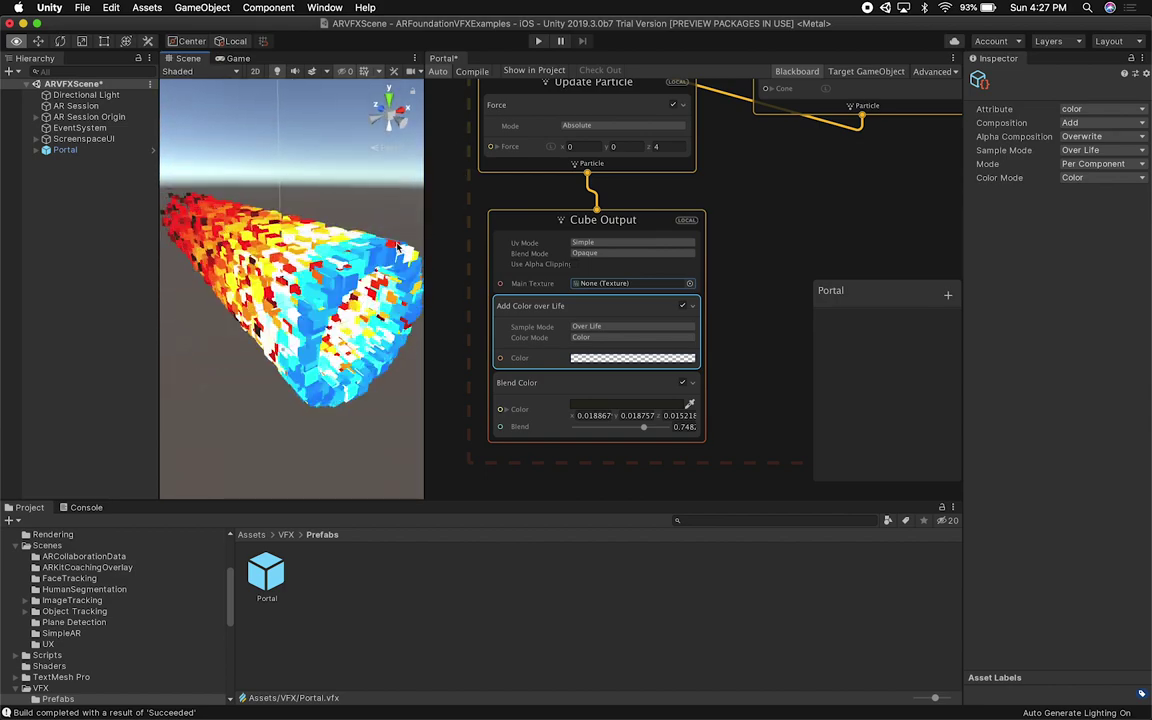
left_click_drag(482, 249, 136, 287, "alt")
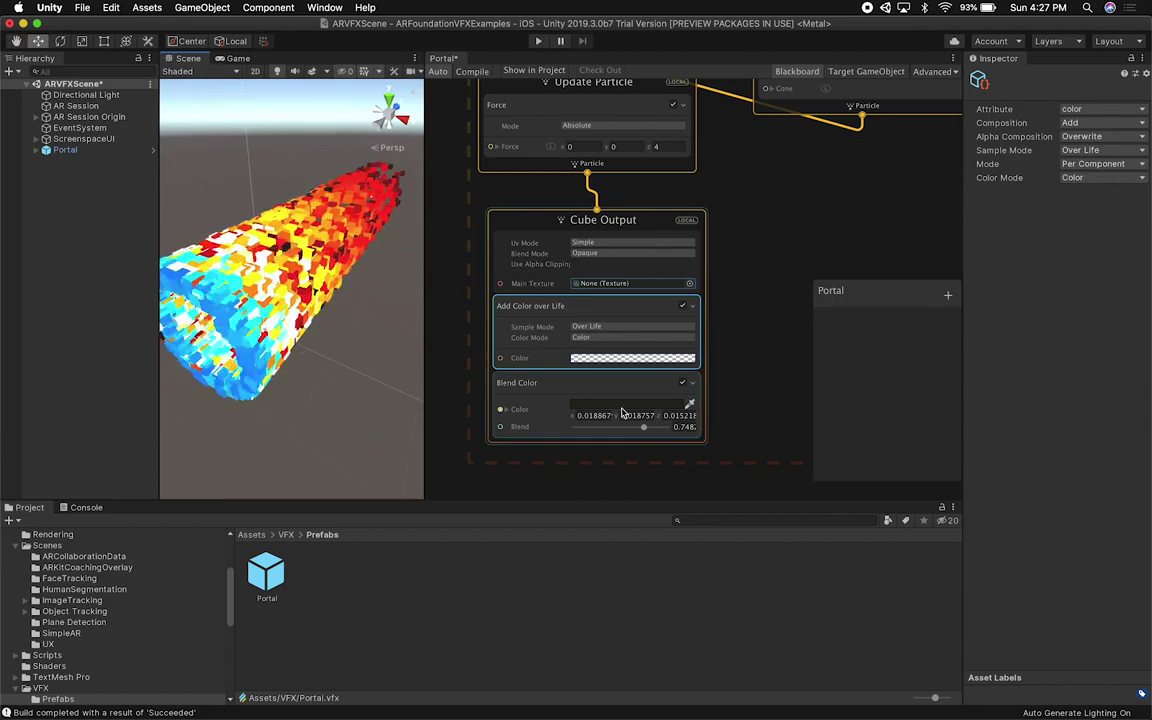
left_click(625, 358)
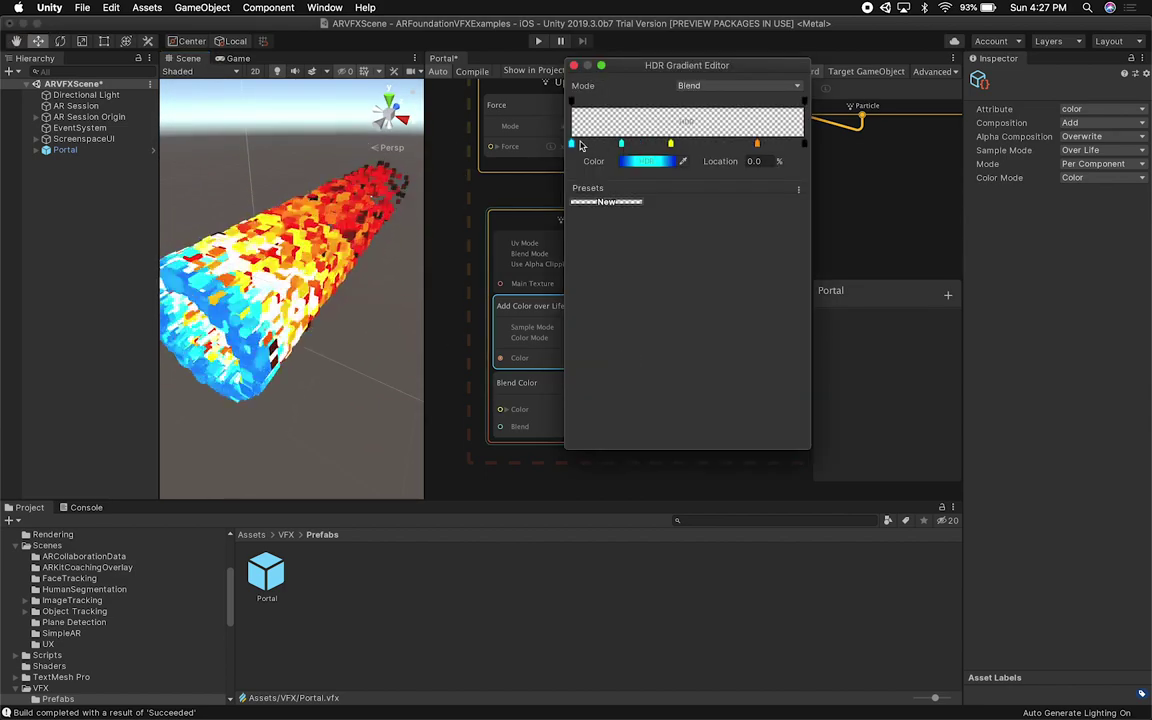
left_click(642, 164)
mouse_move(120, 153)
left_mouse_down()
mouse_move(128, 100)
mouse_move(138, 168)
left_mouse_up()
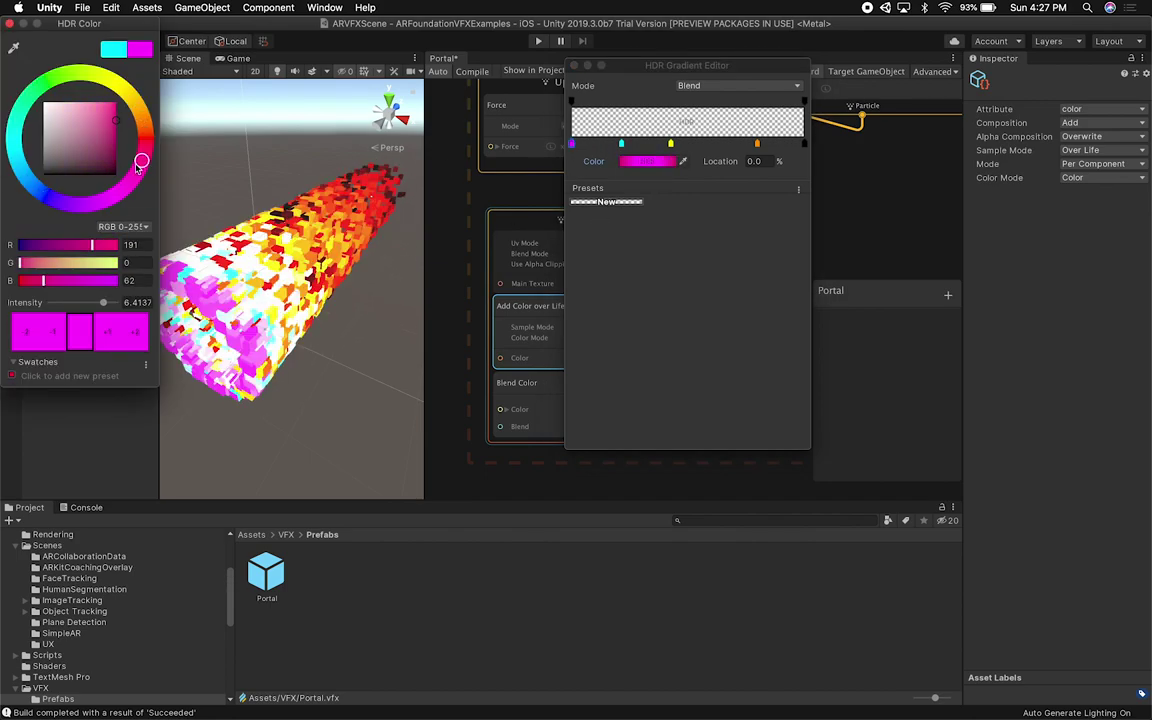
left_click_drag(57, 158, 43, 197)
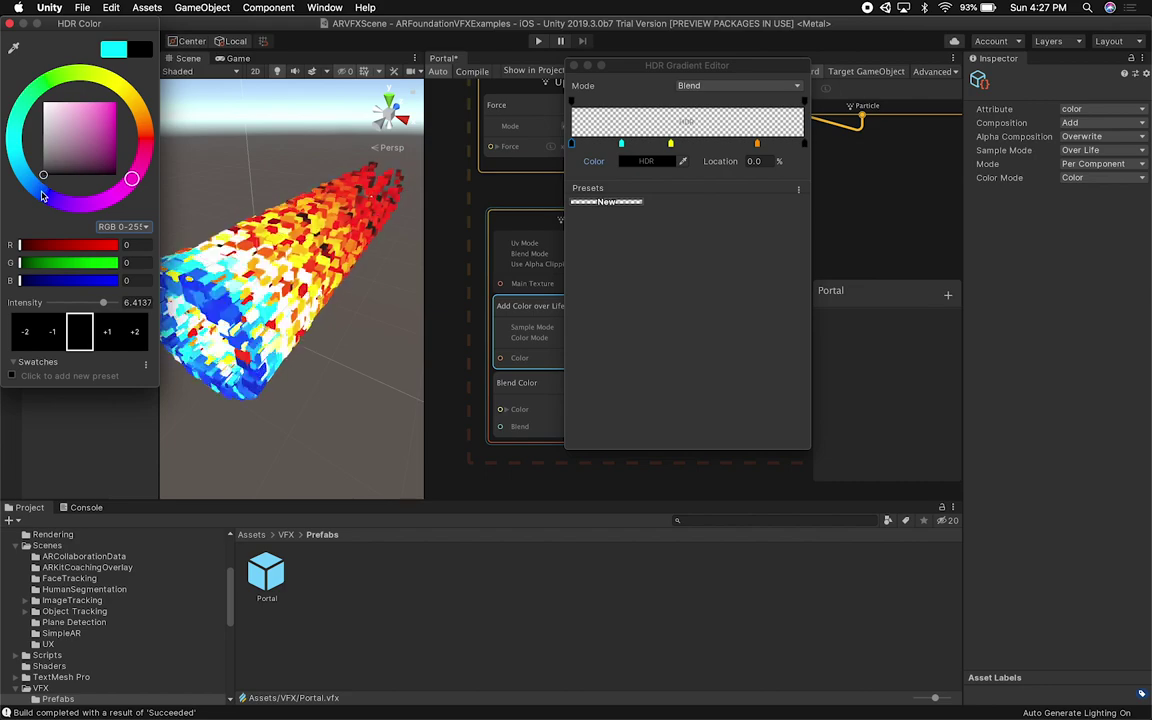
left_click(10, 24)
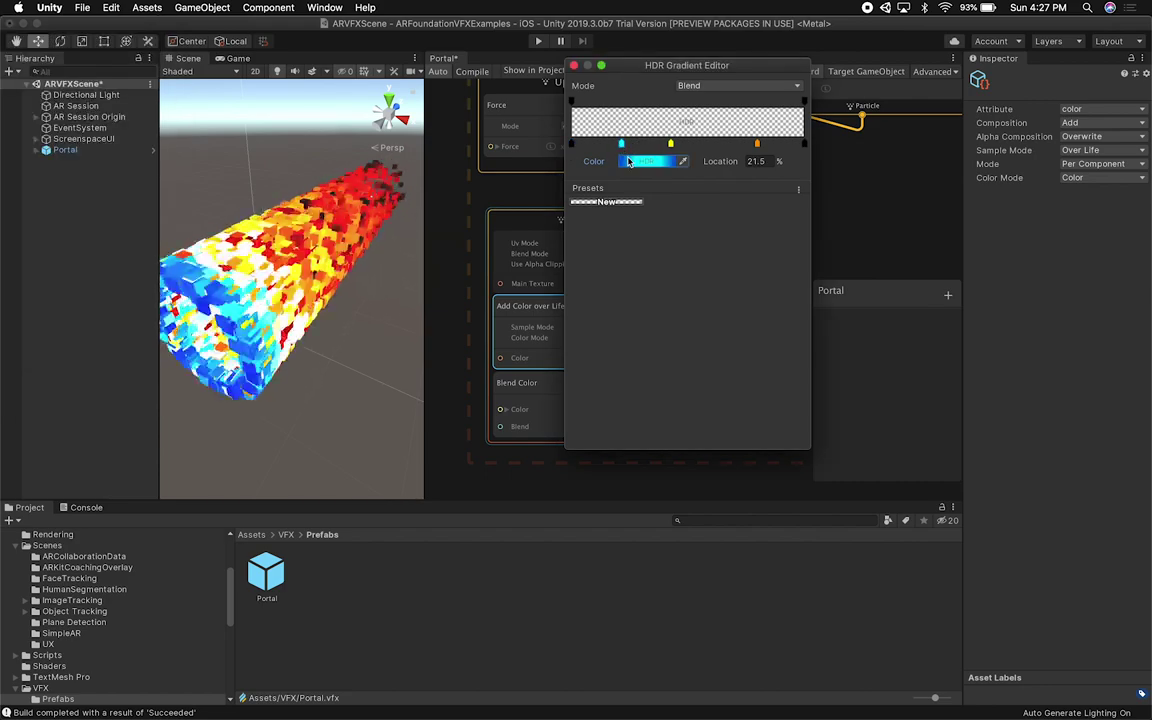
Set the gradient color key at 21.5% to black, close the gradient editor and examine the portal's inside and outside.
left_click(628, 162)
left_click_drag(140, 137, 37, 180)
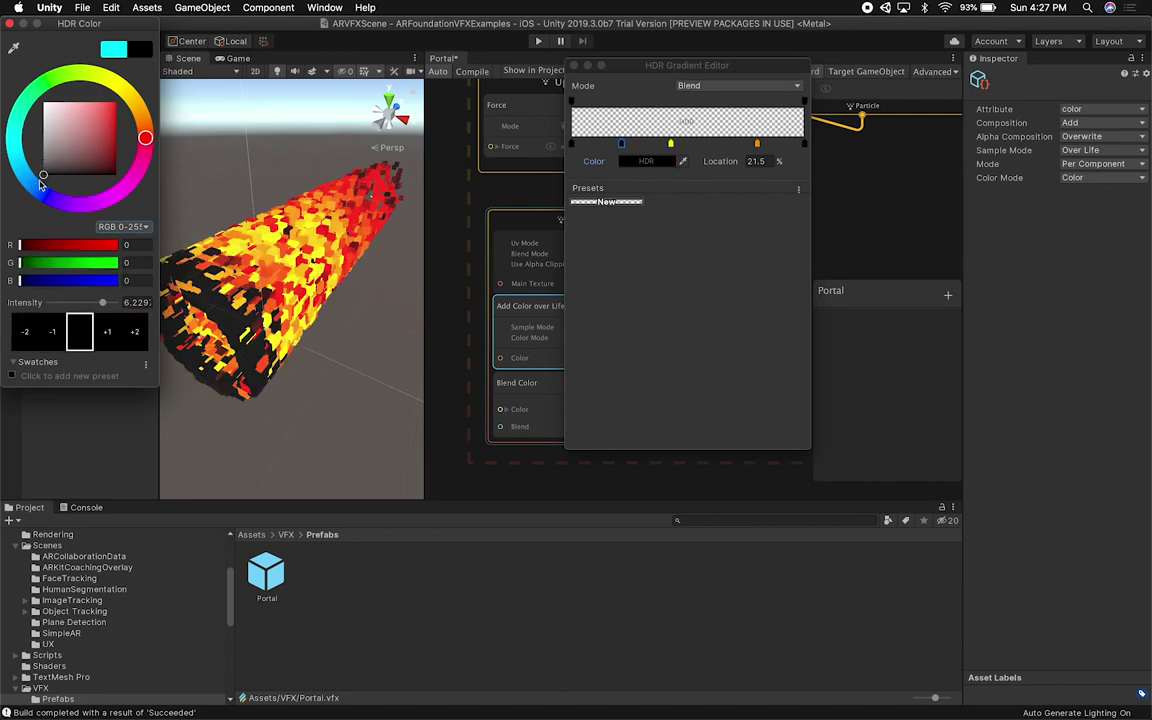
left_click(316, 411)
left_click_drag(316, 411, 366, 332, "alt")
scroll(366, 332, "up", 10)
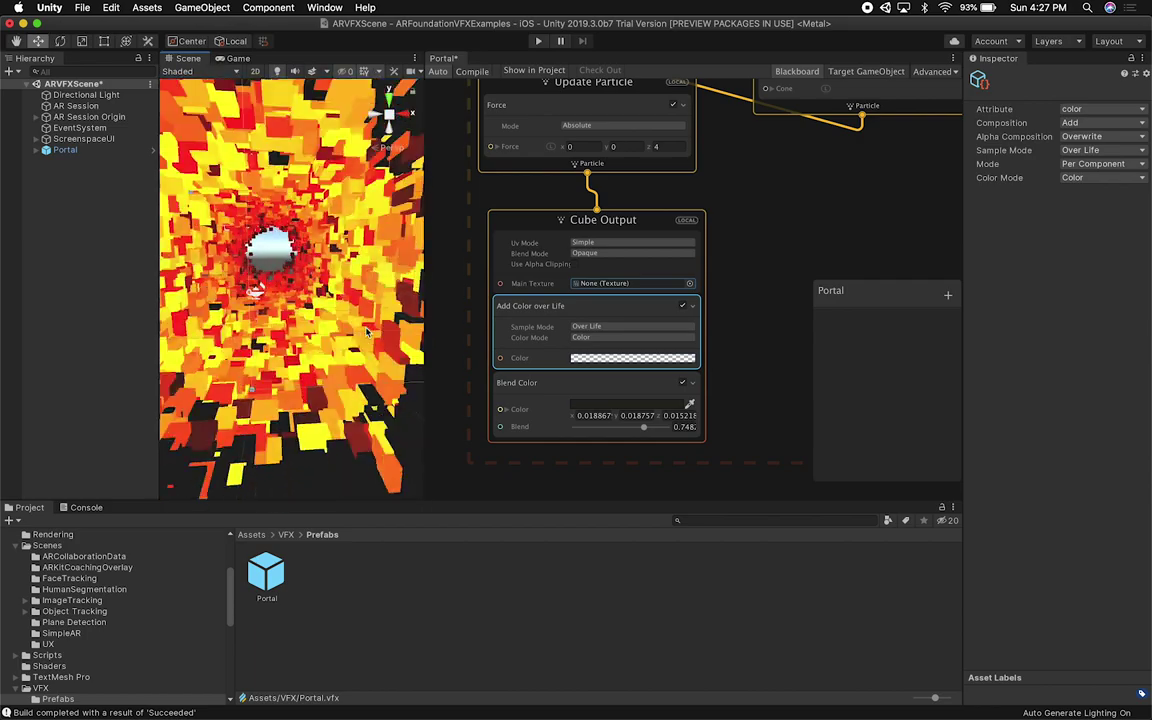
scroll(366, 332, "down", 10)
left_click_drag(368, 329, 188, 438, "alt")
left_click_drag(295, 371, 360, 329, "alt")
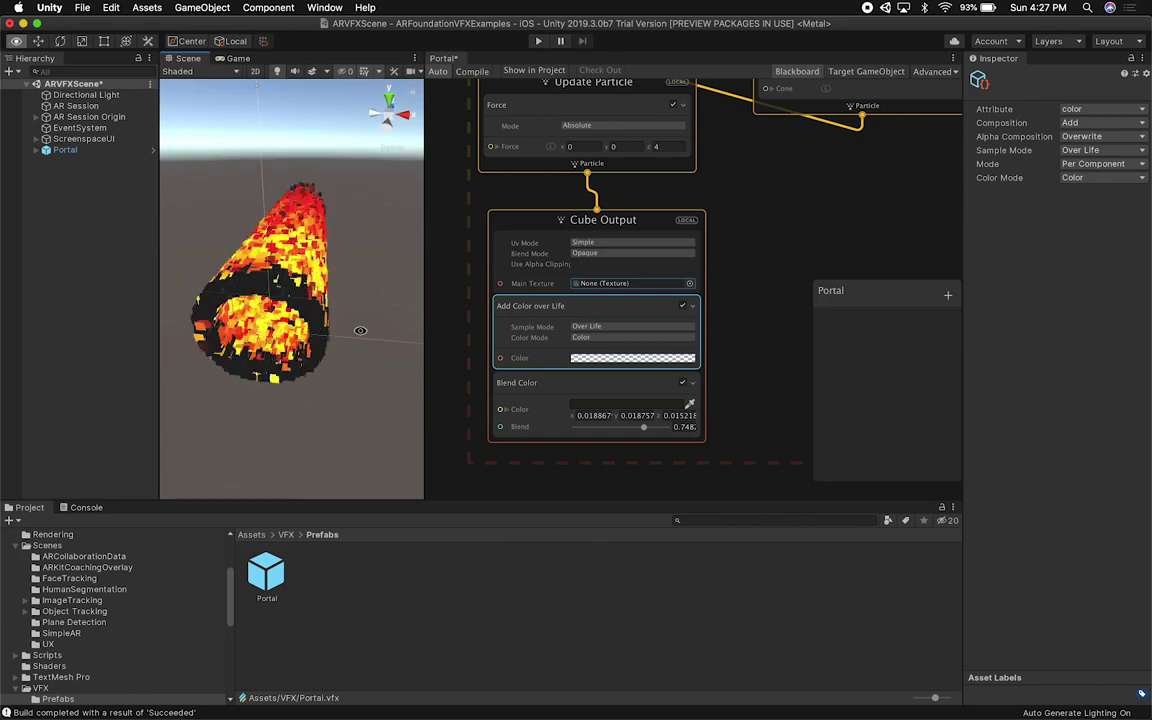
Shift the second color key of the Add Color over Life gradient to 22.4% and set it to dark grey, RGB 20, 20, 20.
left_click(590, 408)
left_click(580, 358)
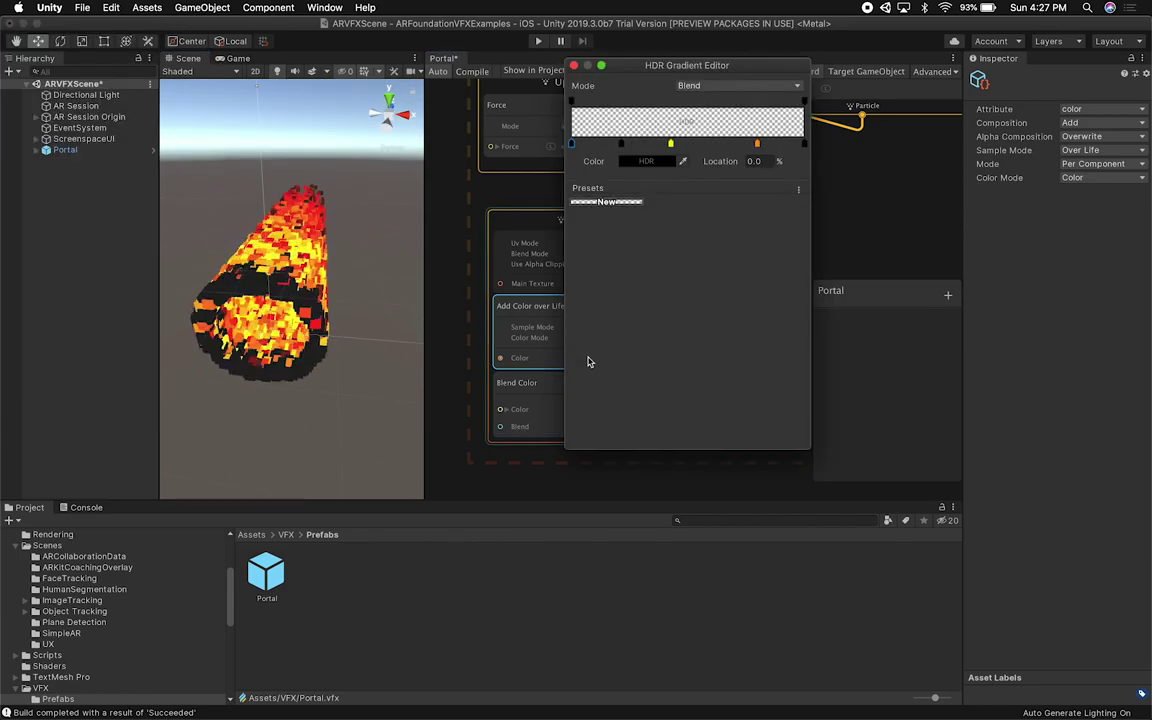
double_click(623, 145)
mouse_move(43, 175)
left_mouse_down()
mouse_move(37, 133)
mouse_move(41, 168)
left_mouse_up()
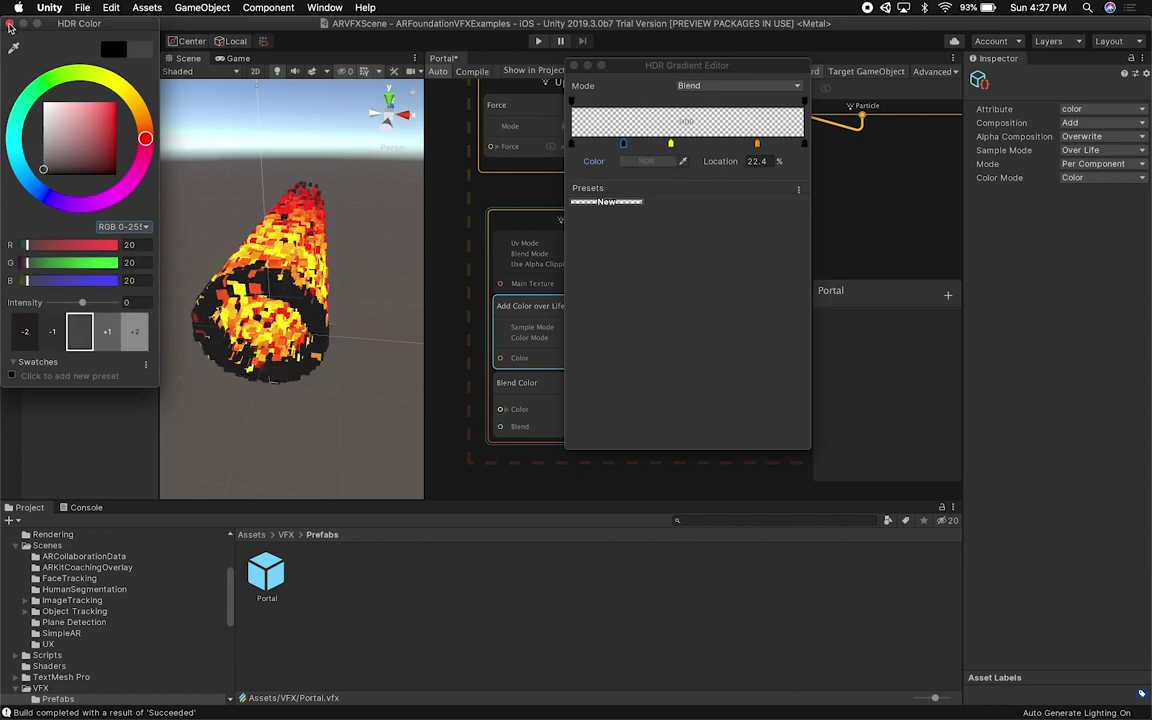
left_click(10, 24)
Set the gradient's first color key at 0% to red after trying a near-white color of RGB 255, 249, 249.
left_click(572, 145)
left_click(648, 161)
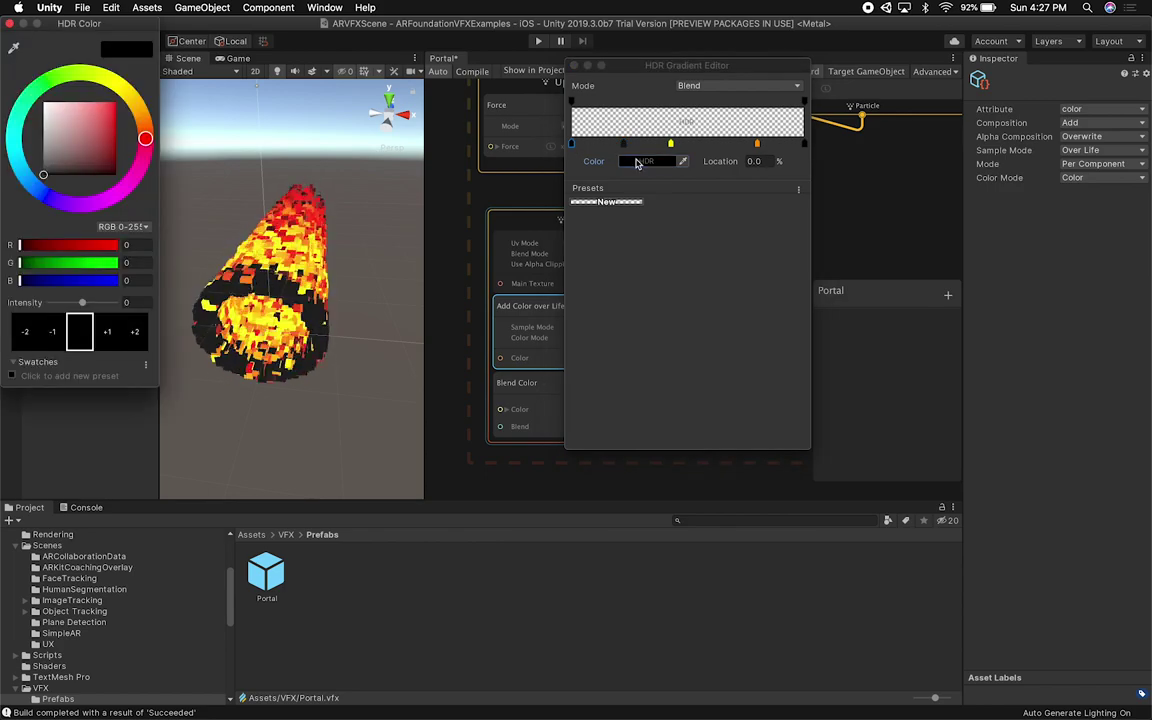
left_click_drag(89, 155, 44, 116)
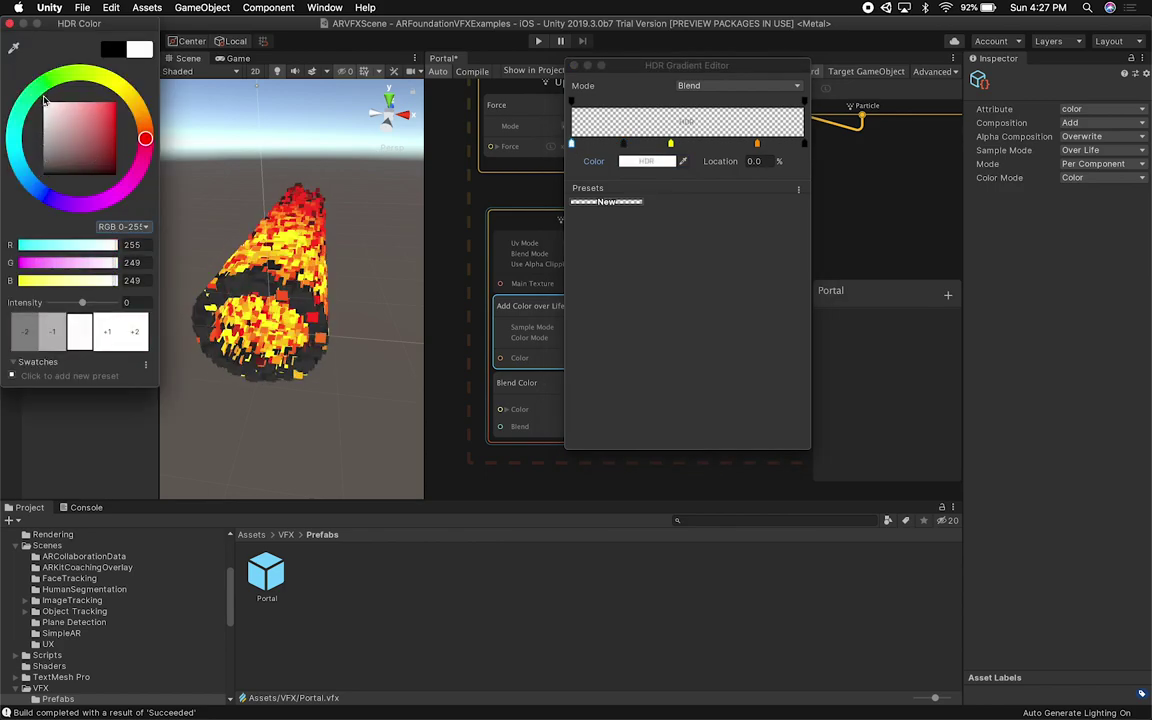
left_click_drag(45, 107, 142, 121)
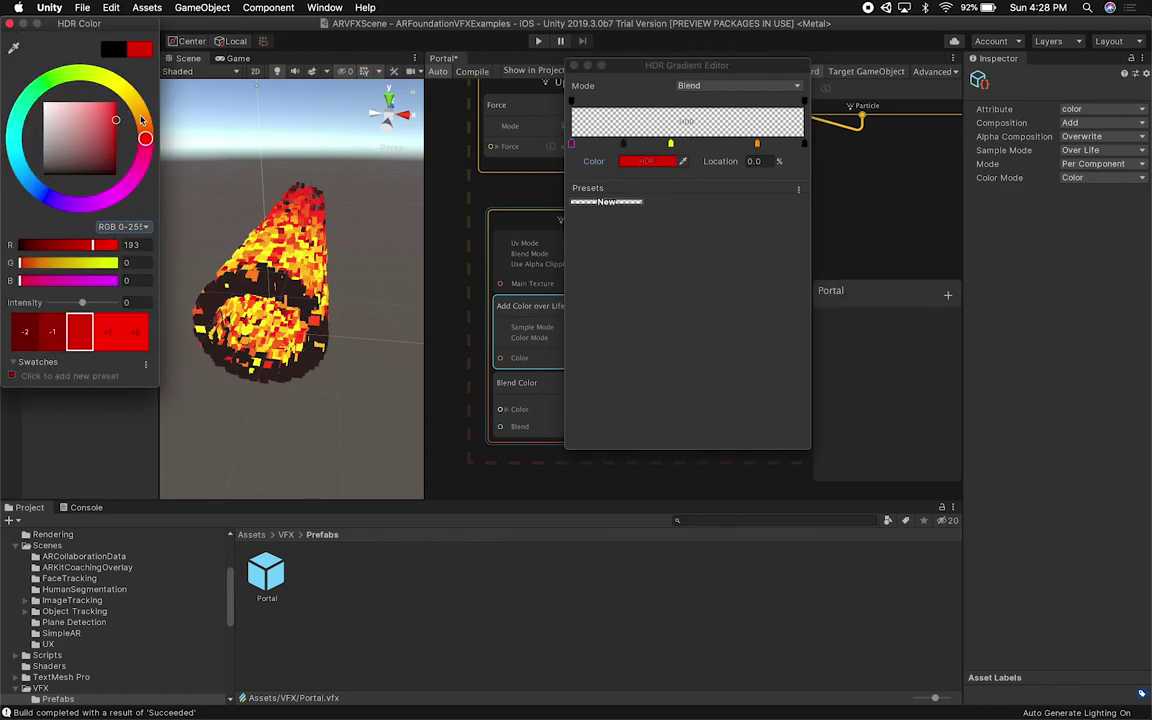
left_click(9, 24)
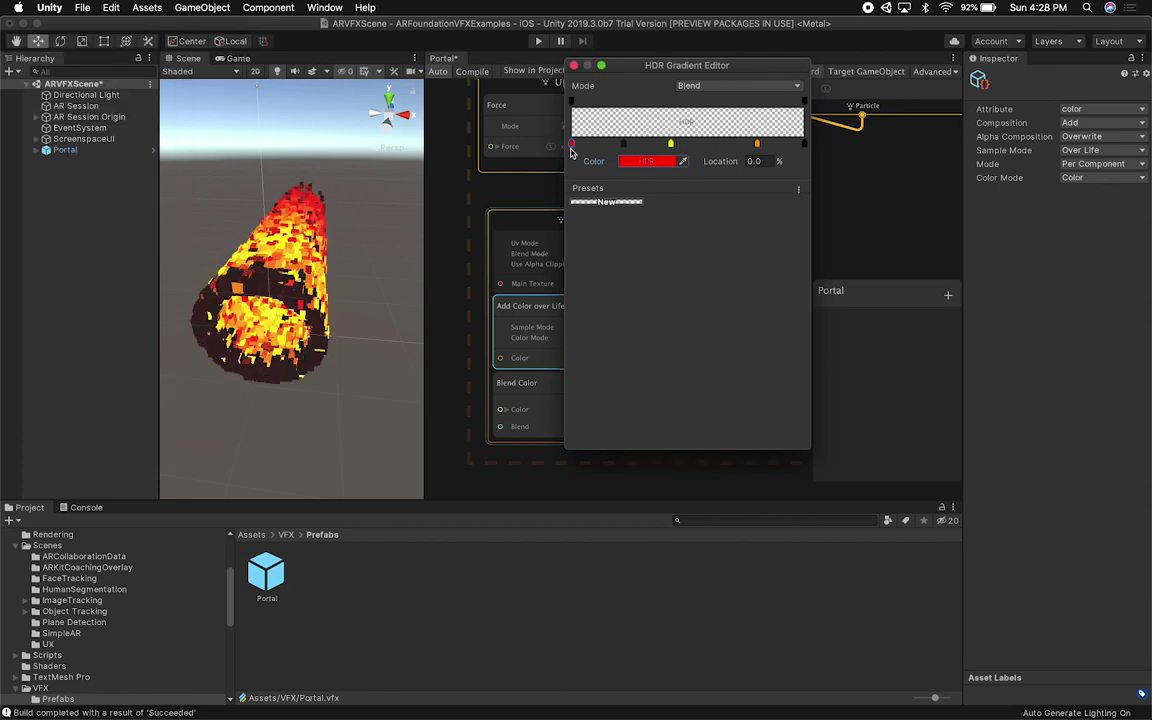
Set the color key at 22.4% to mid grey, RGB 123, 123, 123, after trying dark red, and close the gradient editor.
left_click(632, 162)
left_click_drag(95, 122, 118, 116)
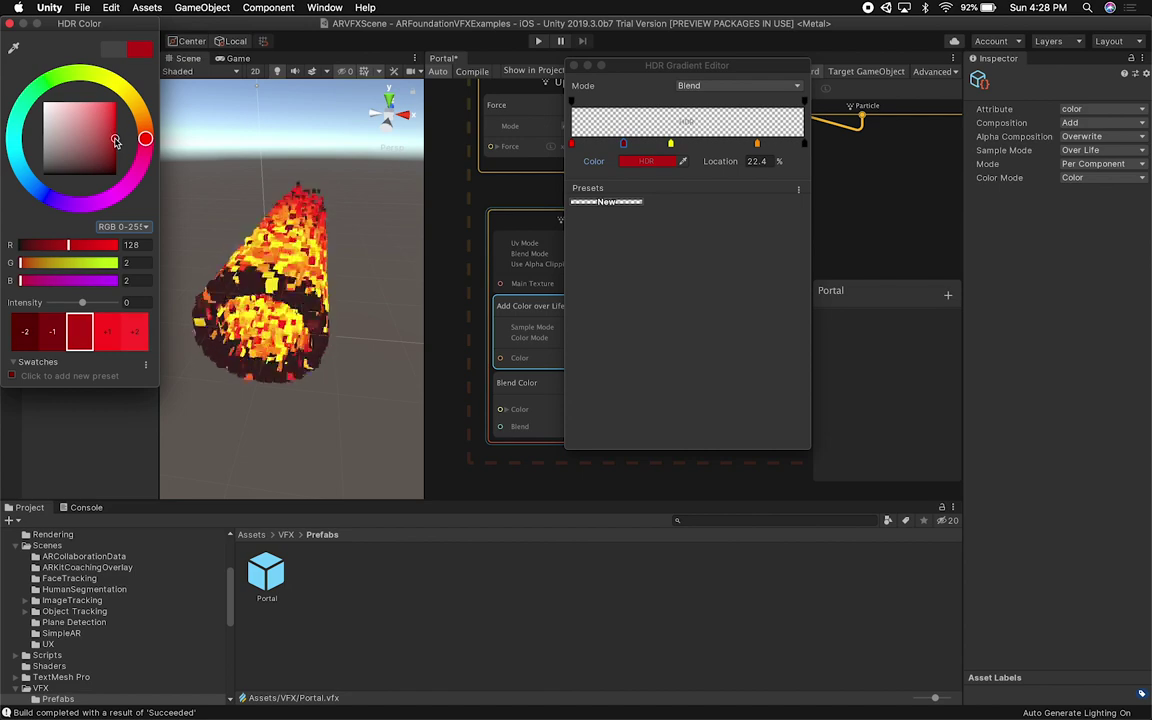
left_click_drag(115, 141, 54, 139)
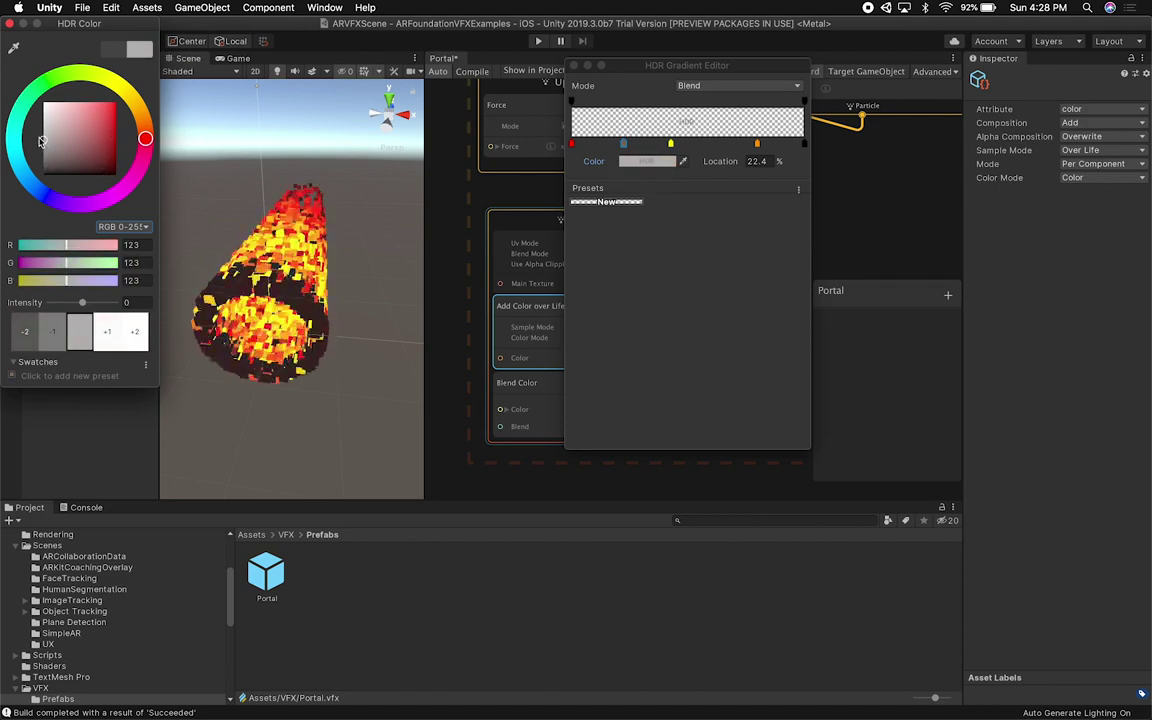
left_click(9, 24)
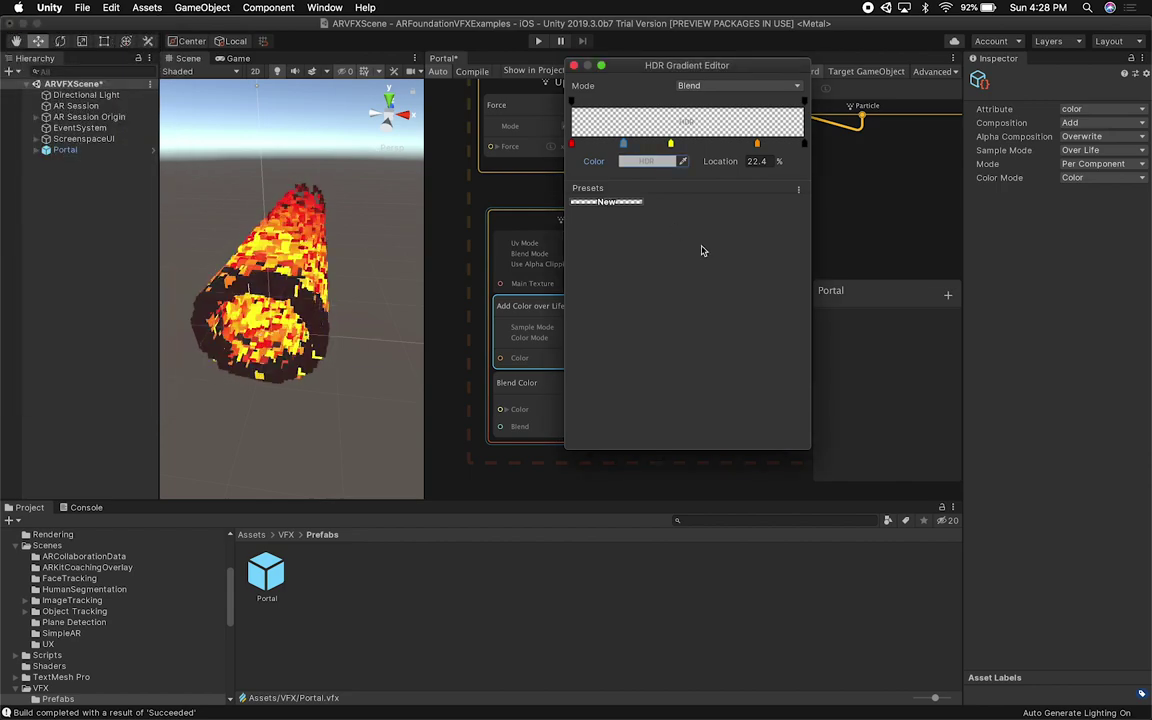
left_click(574, 65)
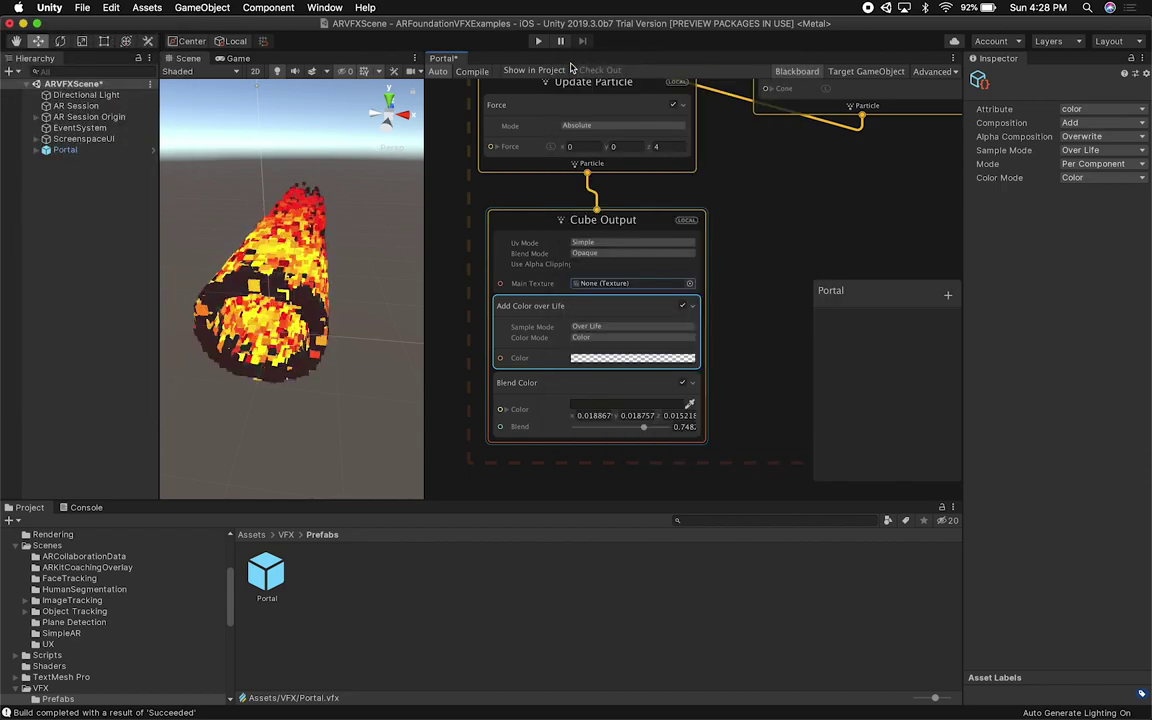
Examine the recolored portal from the side and front, and save the scene and the VFX graph.
left_click_drag(242, 315, 267, 320, "alt")
scroll(308, 297, "up", 10)
scroll(334, 323, "down", 5)
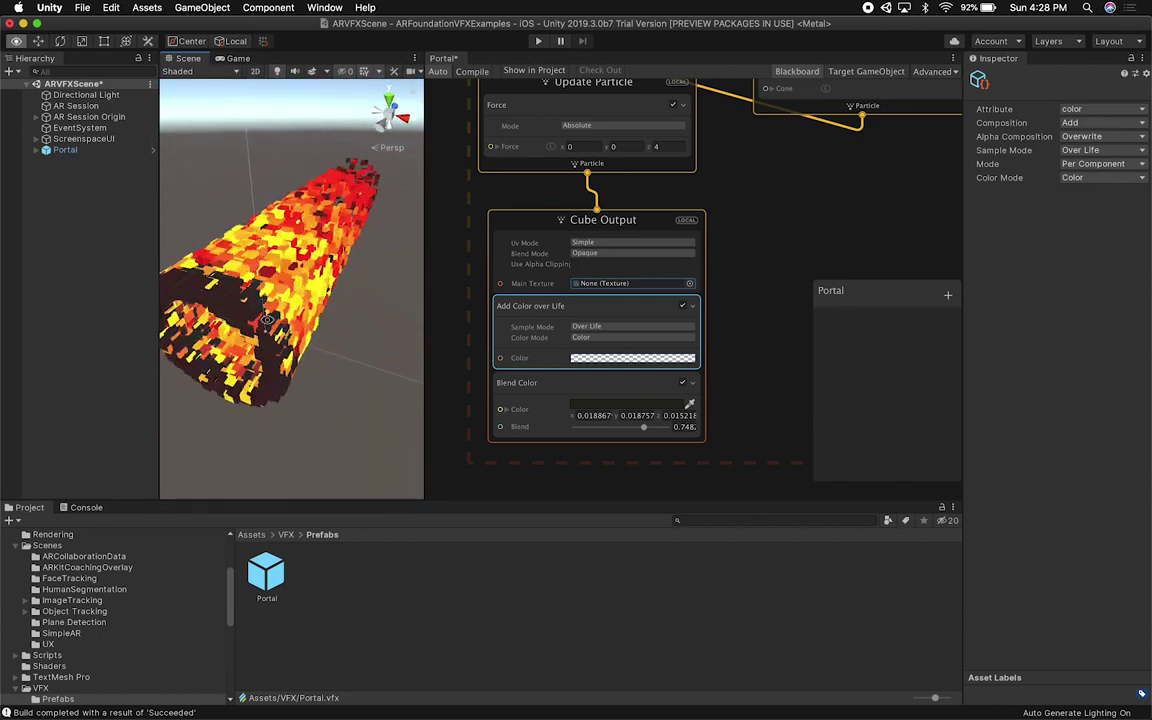
left_click_drag(352, 292, 376, 289, "alt")
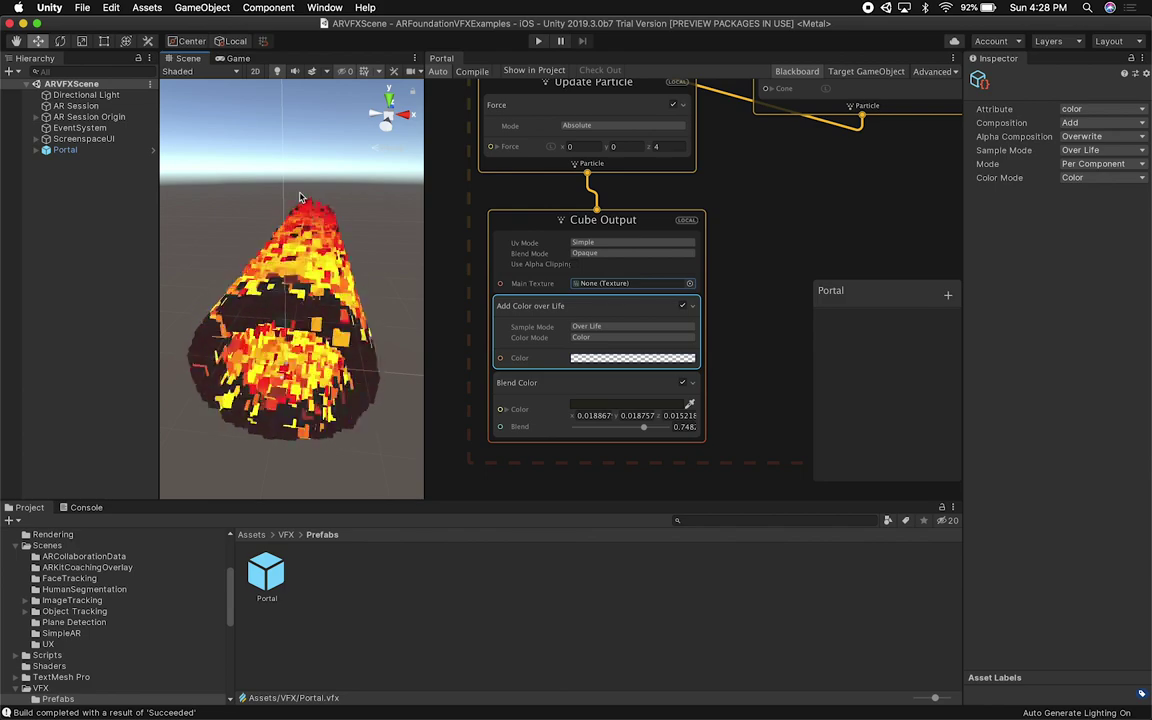
View the Portal prefab in isolation, return to the scene and inspect its VFX child's Transform and Visual Effect component.
left_click(88, 151)
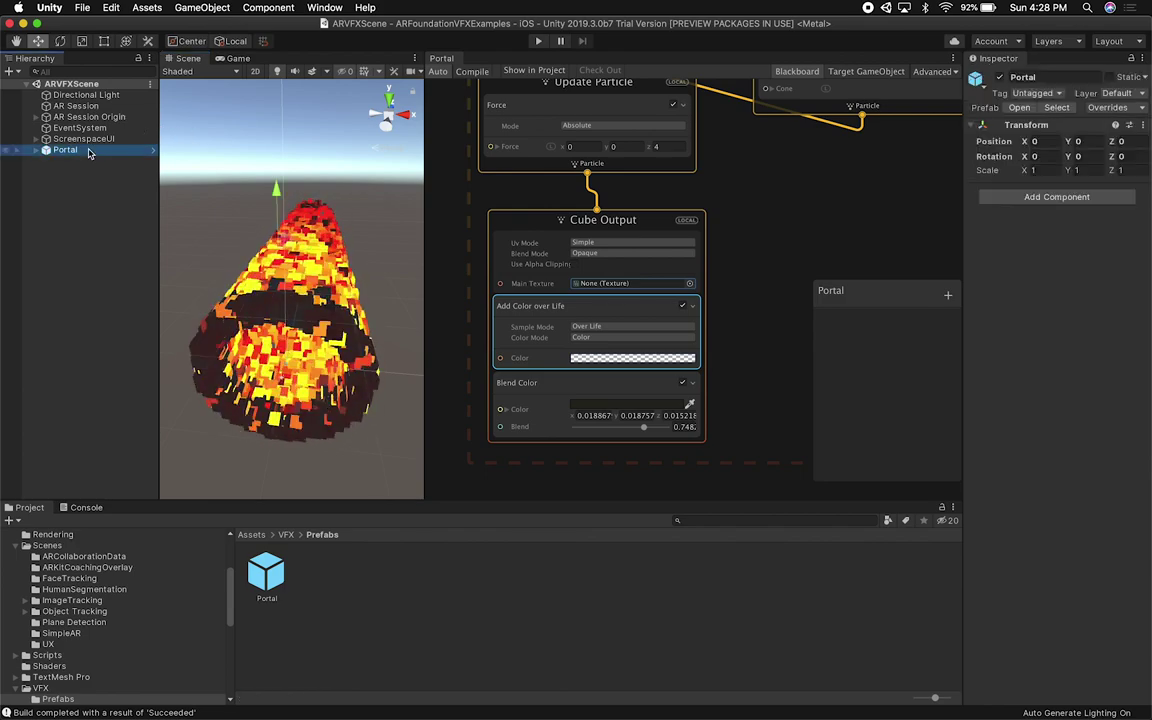
left_click(152, 150)
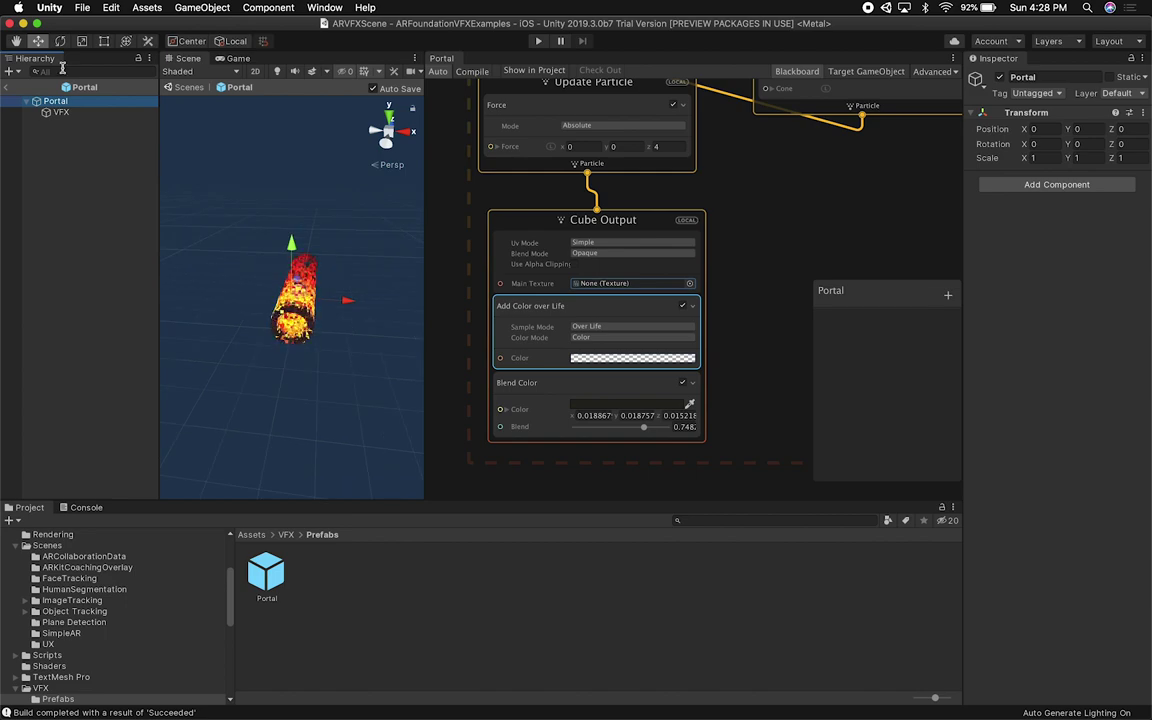
left_click(5, 89)
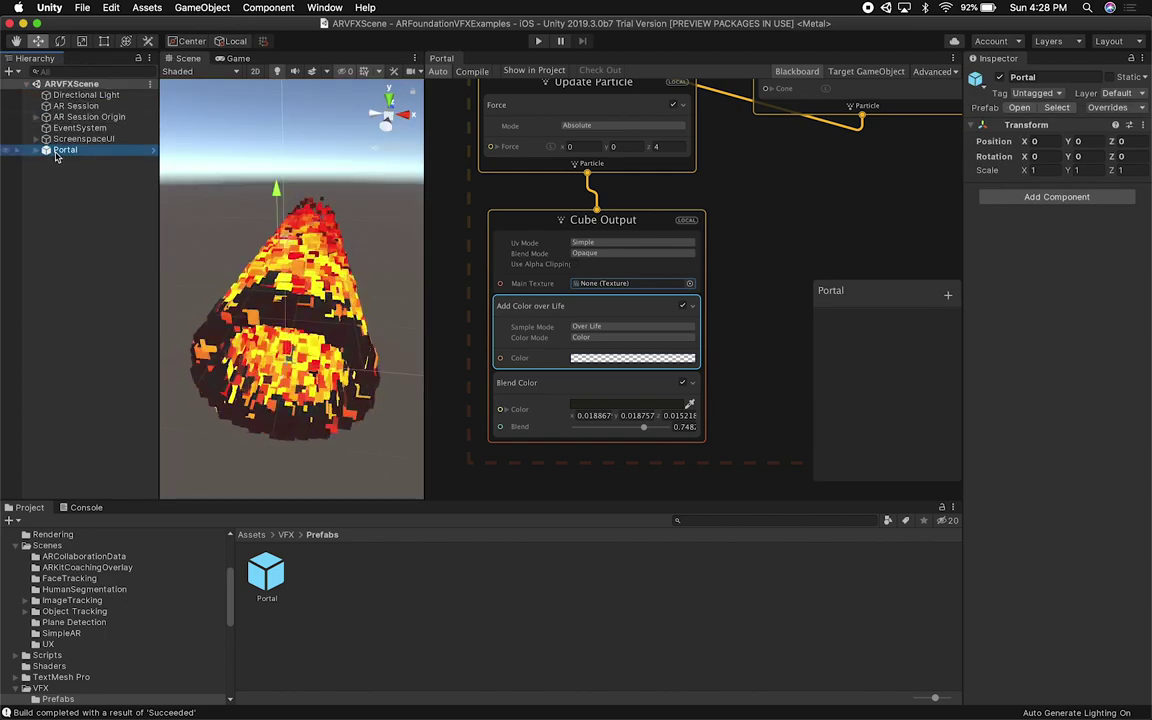
left_click(36, 151)
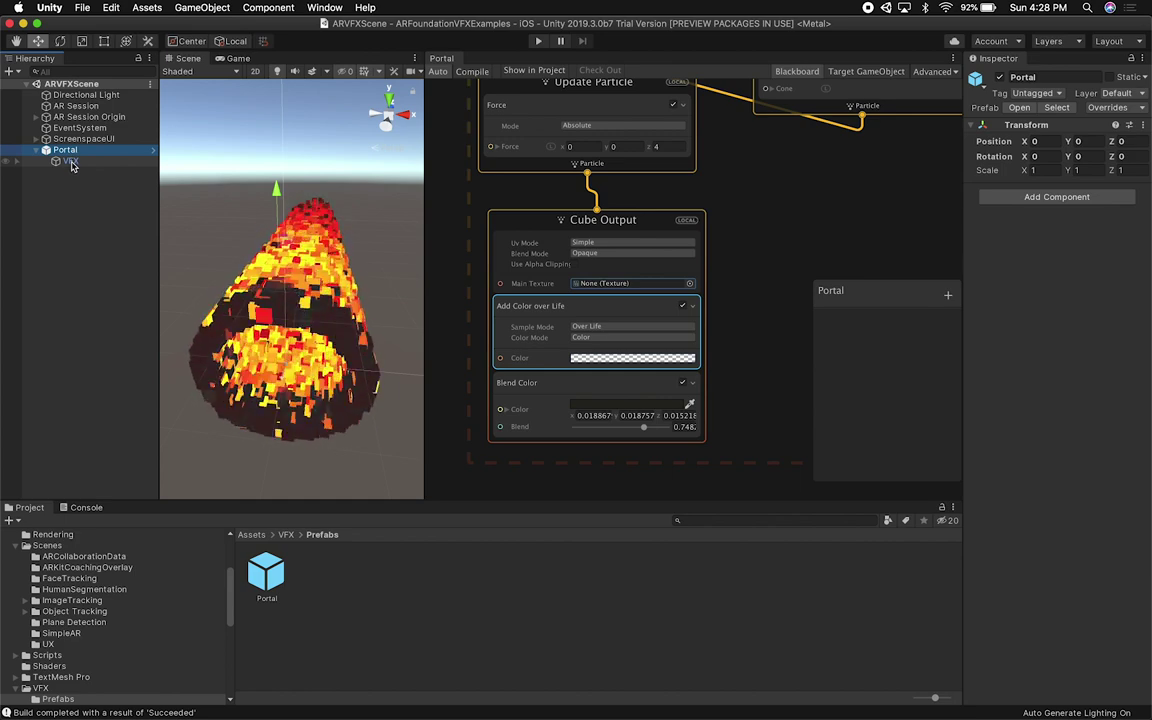
left_click(70, 162)
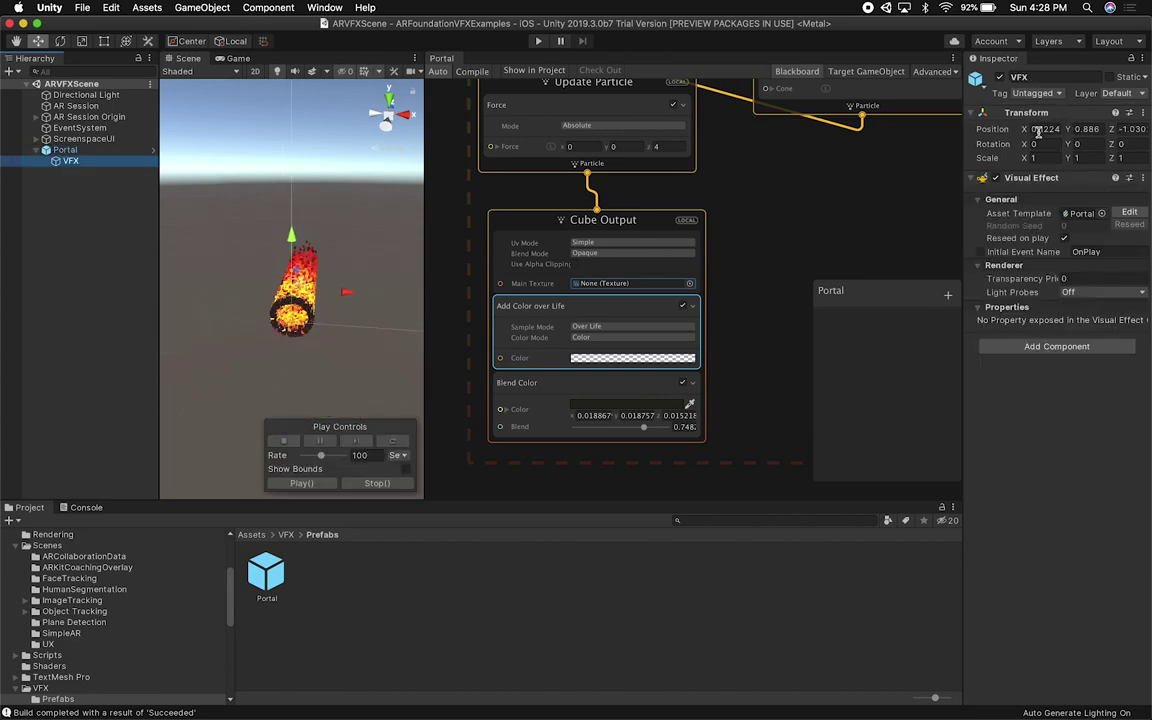
Compare the Portal parent object with its VFX child, examining their transforms and the tunnel from the front and side.
left_click(70, 151)
scroll(343, 380, "up", 10)
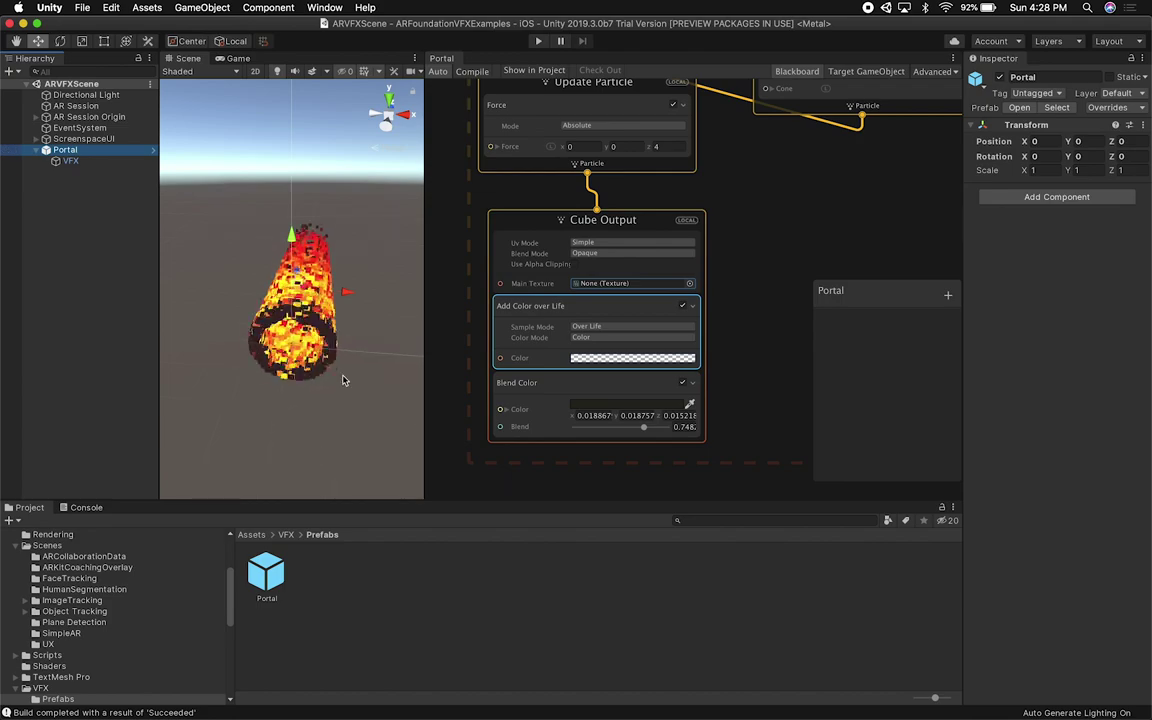
left_click_drag(343, 380, 341, 342, "alt")
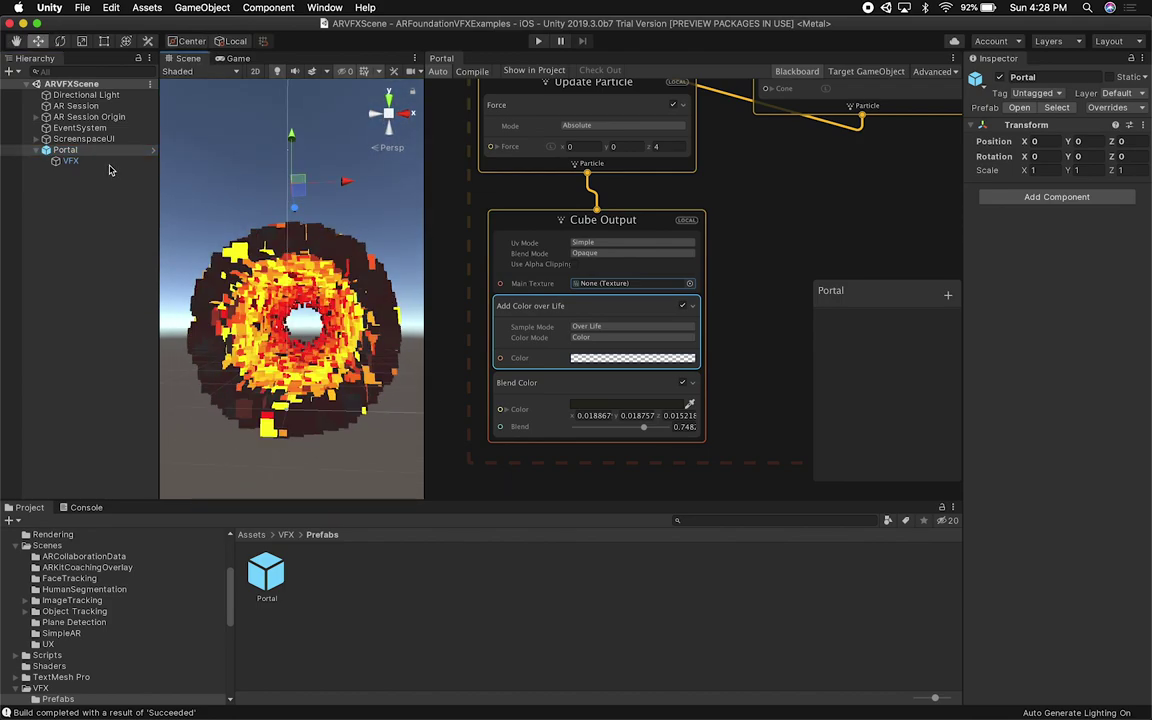
left_click(298, 210)
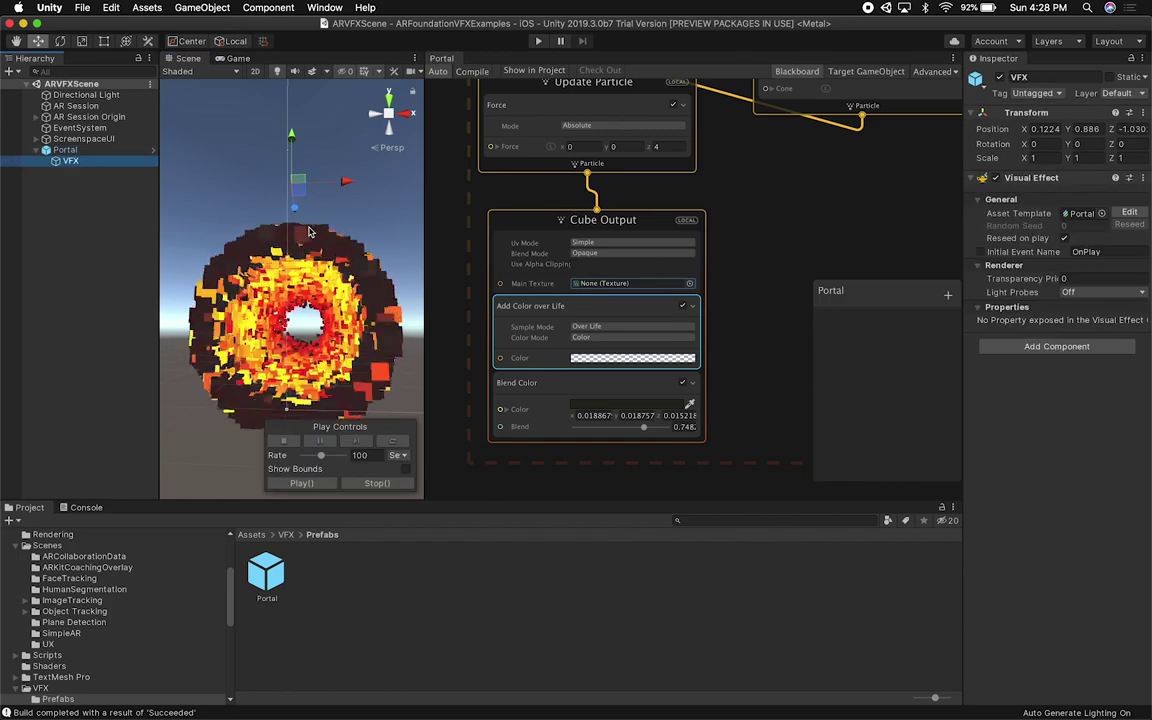
left_click_drag(309, 363, 268, 376, "alt")
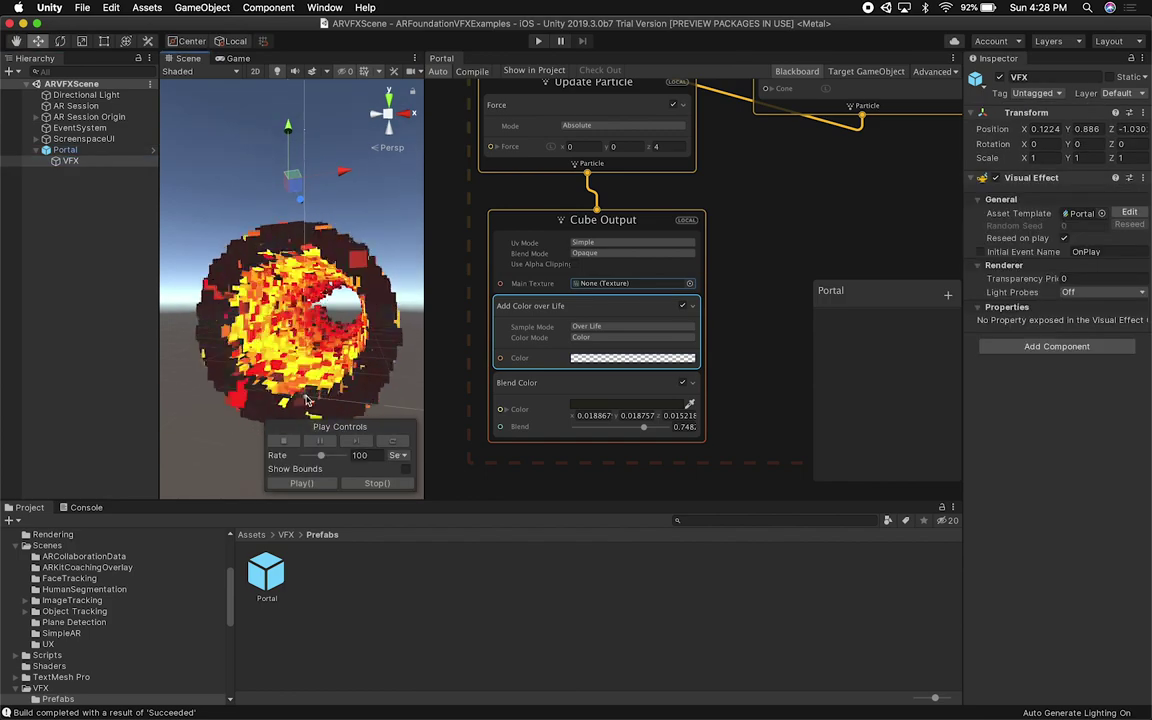
left_click(88, 150)
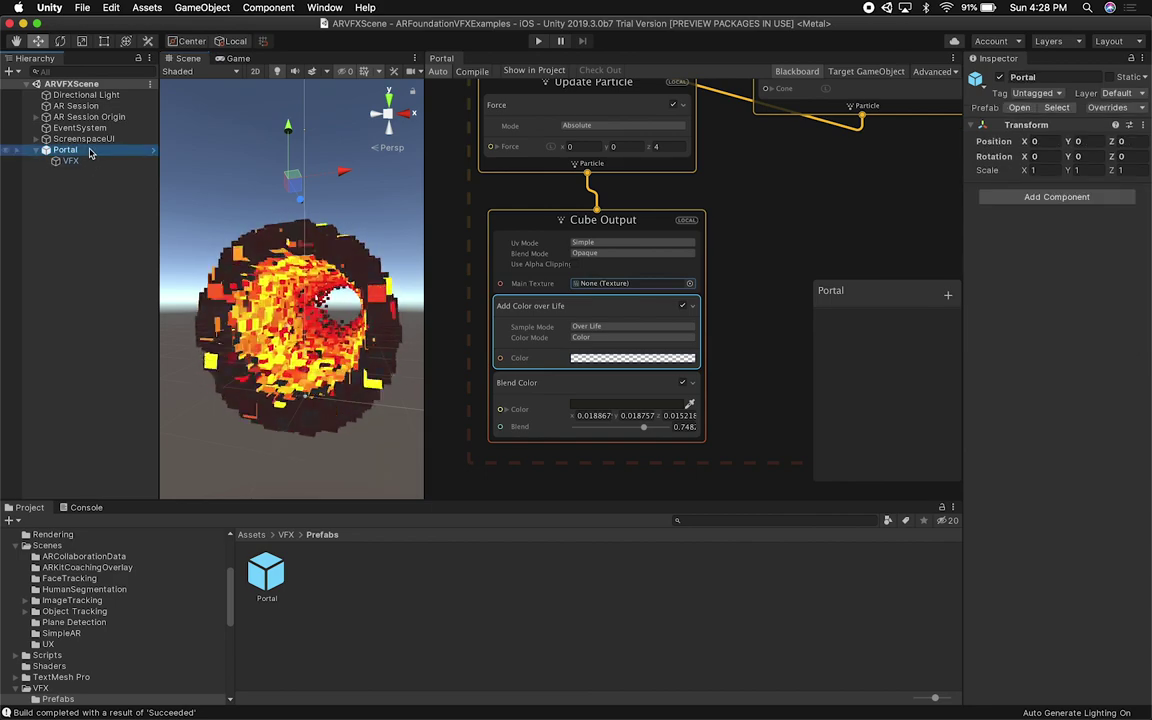
left_click(70, 161)
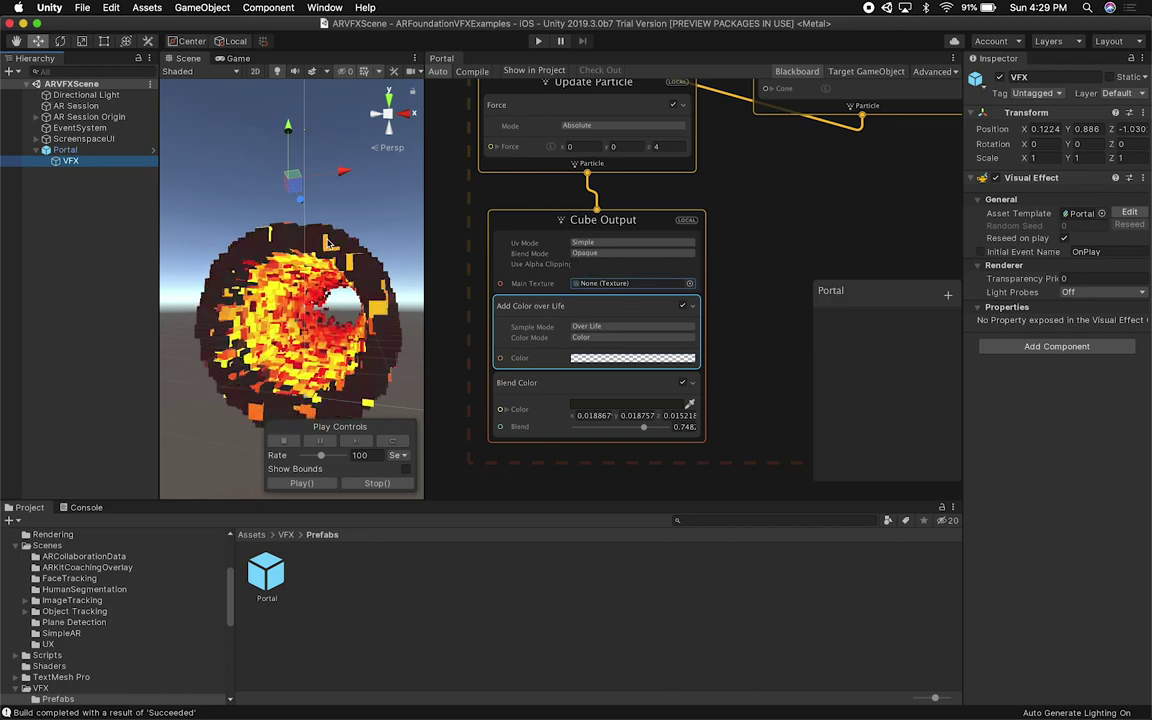
left_click_drag(222, 234, 362, 337, "alt")
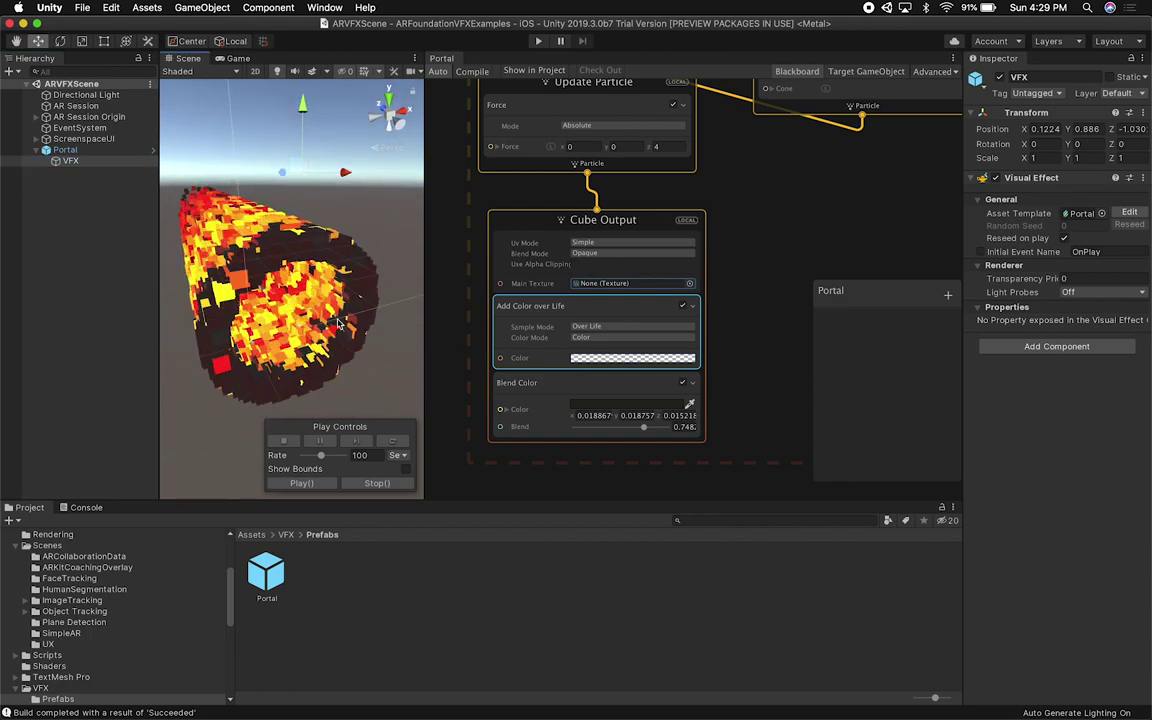